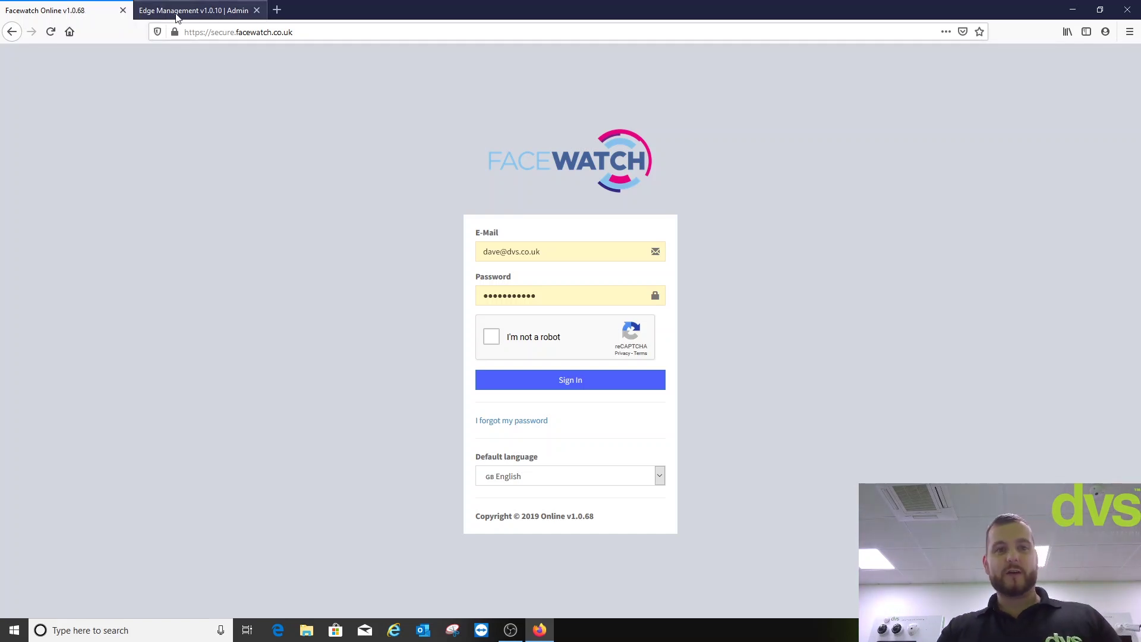
- Sign in to Edge Management so the dashboard lists camera DVS HQ (CamID 107) as UP
left_click(176, 12)
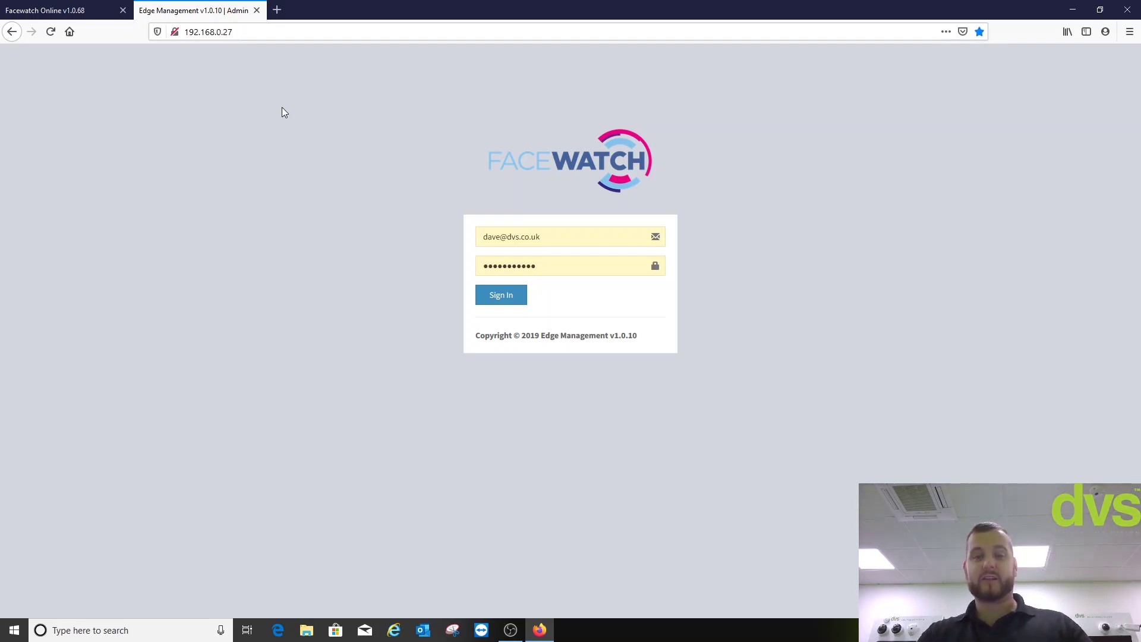
left_click(494, 307)
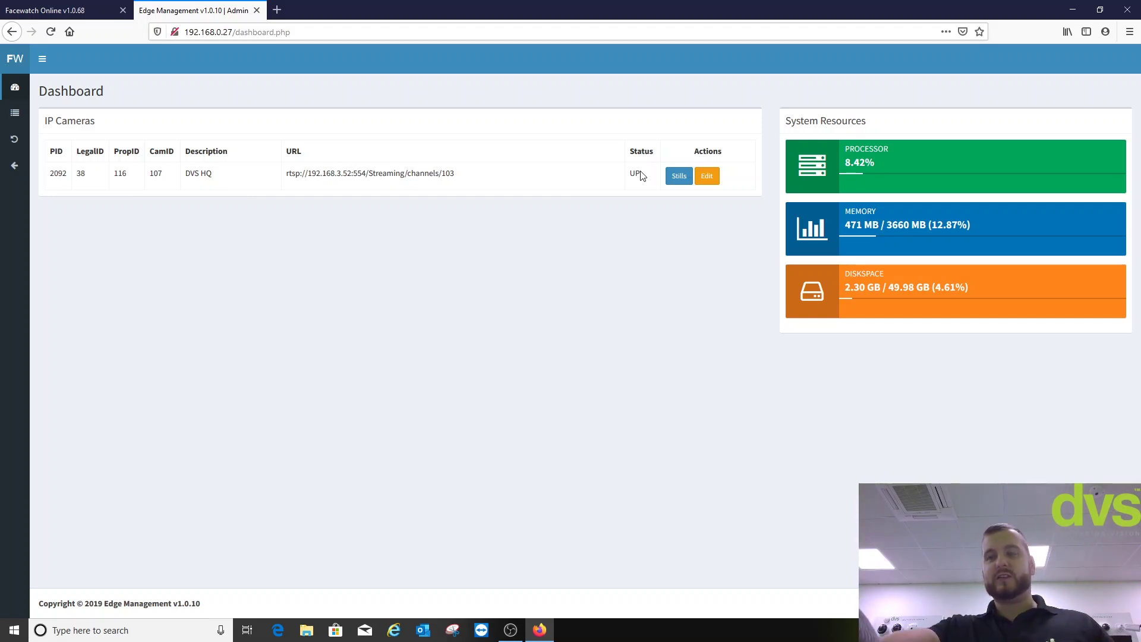
- Open the camera's edit settings and select its full stream URL
left_click(707, 176)
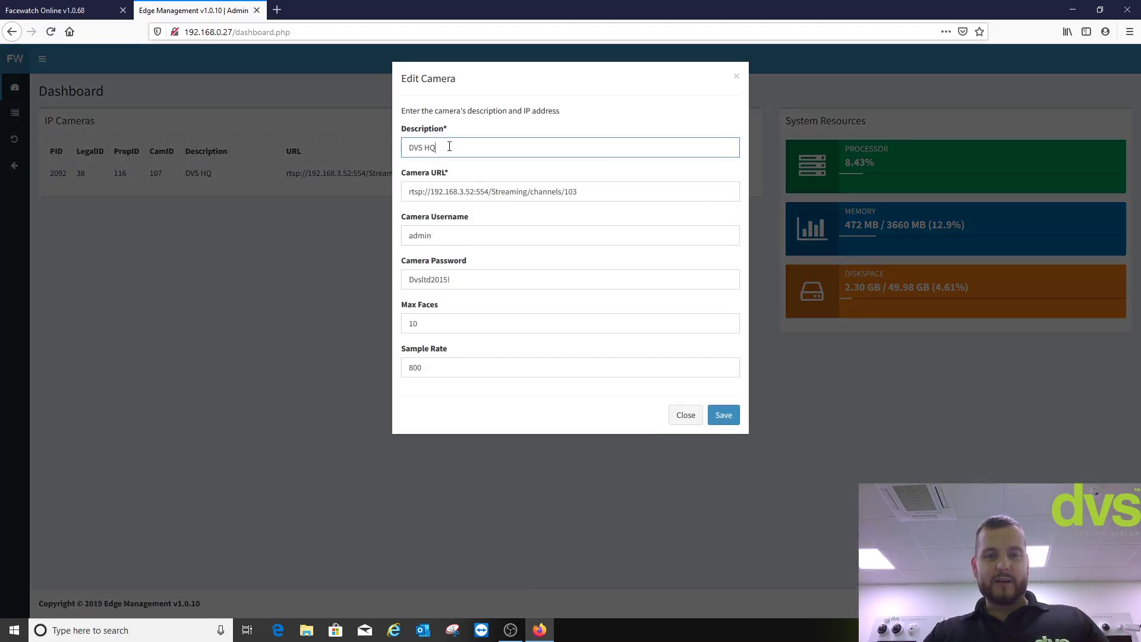
left_click_drag(578, 192, 393, 192)
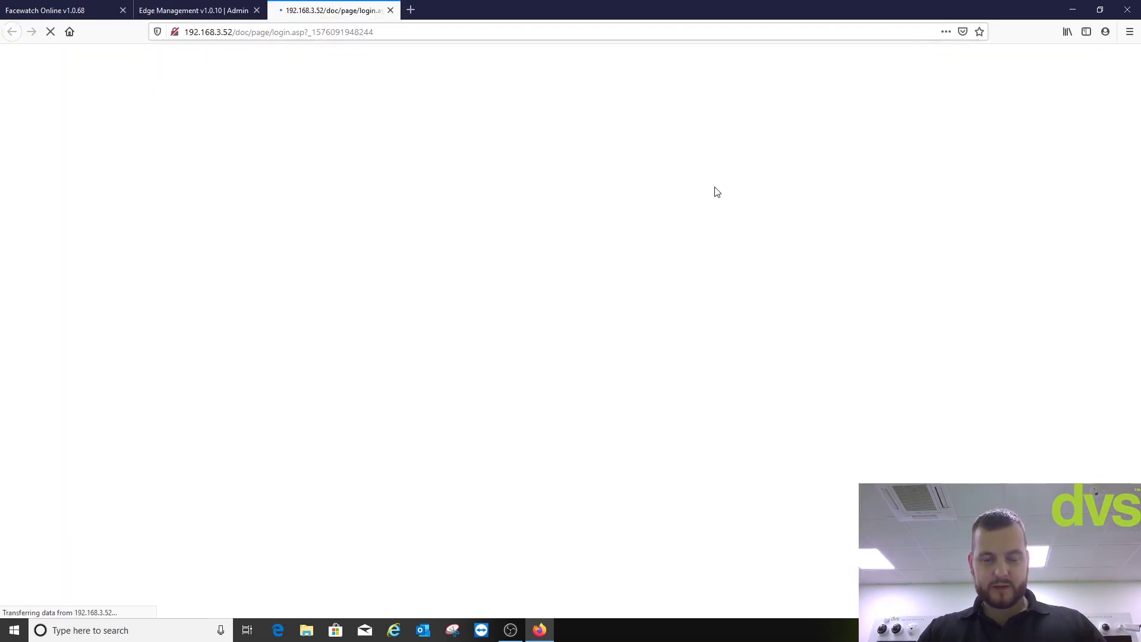
- Log in to the camera as admin with its password and open Configuration's Basic Information
left_click(737, 185)
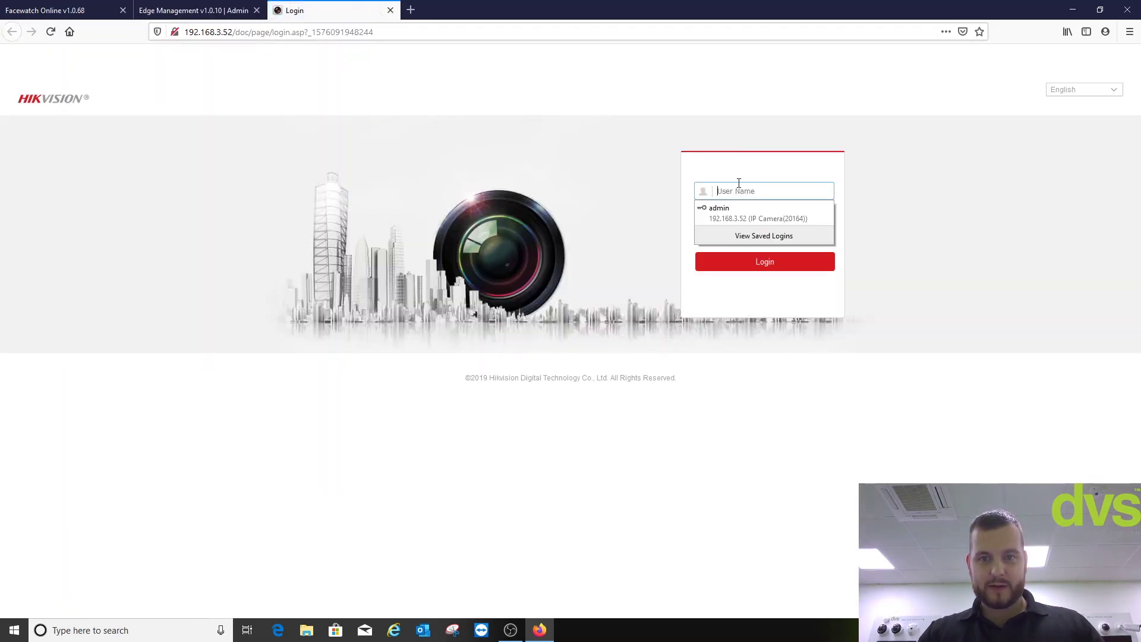
type("admin")
key("Tab")
type("•••••••••")
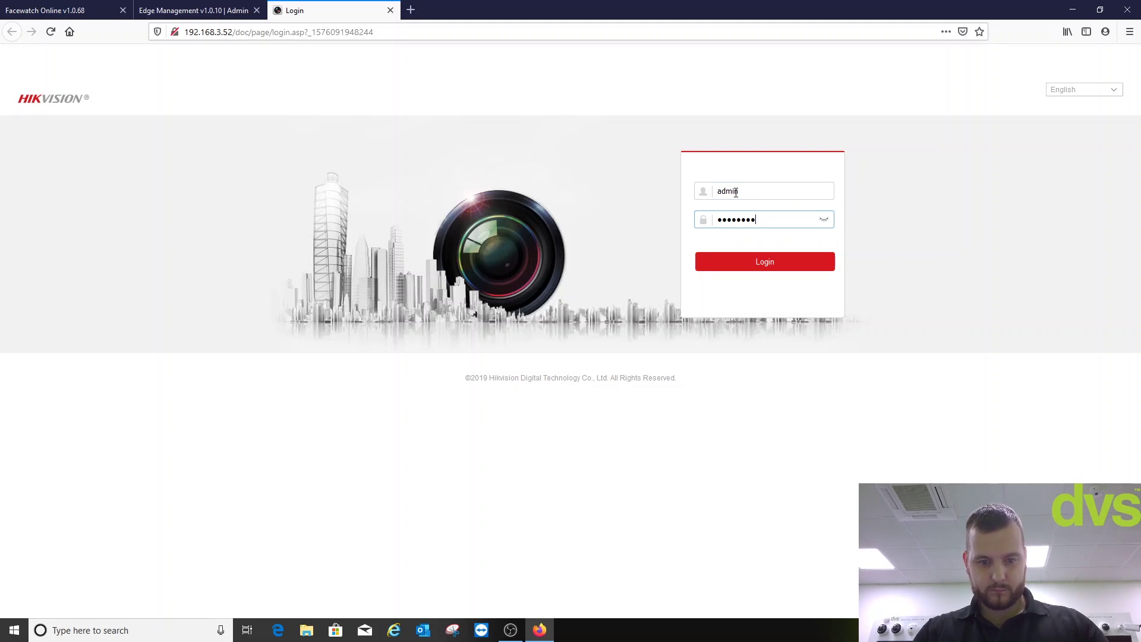
key("Return")
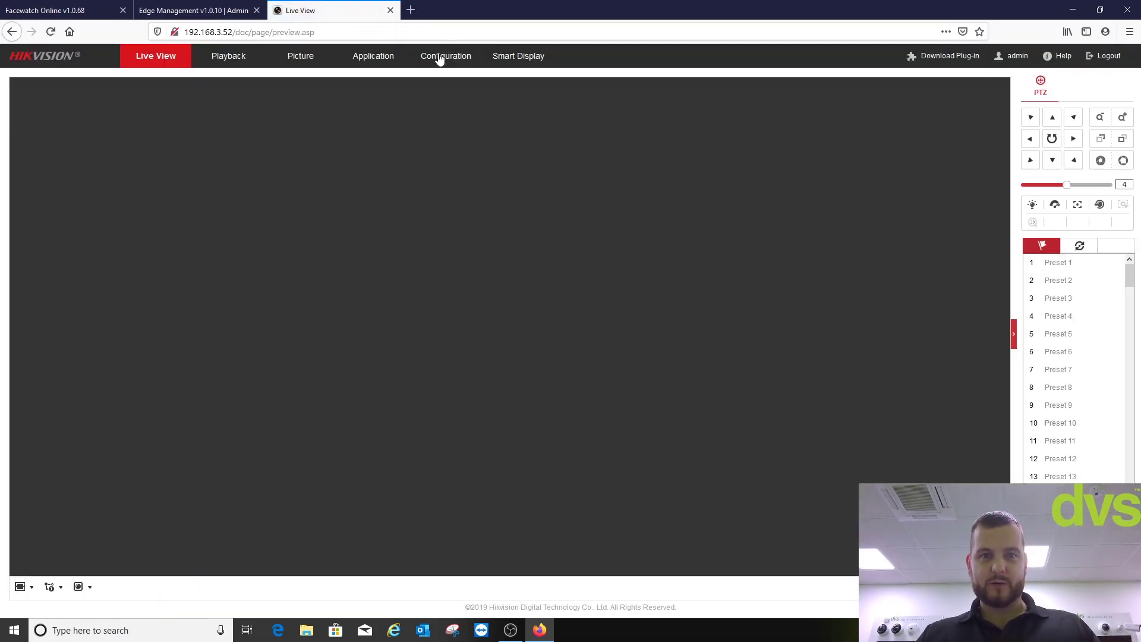
left_click(440, 58)
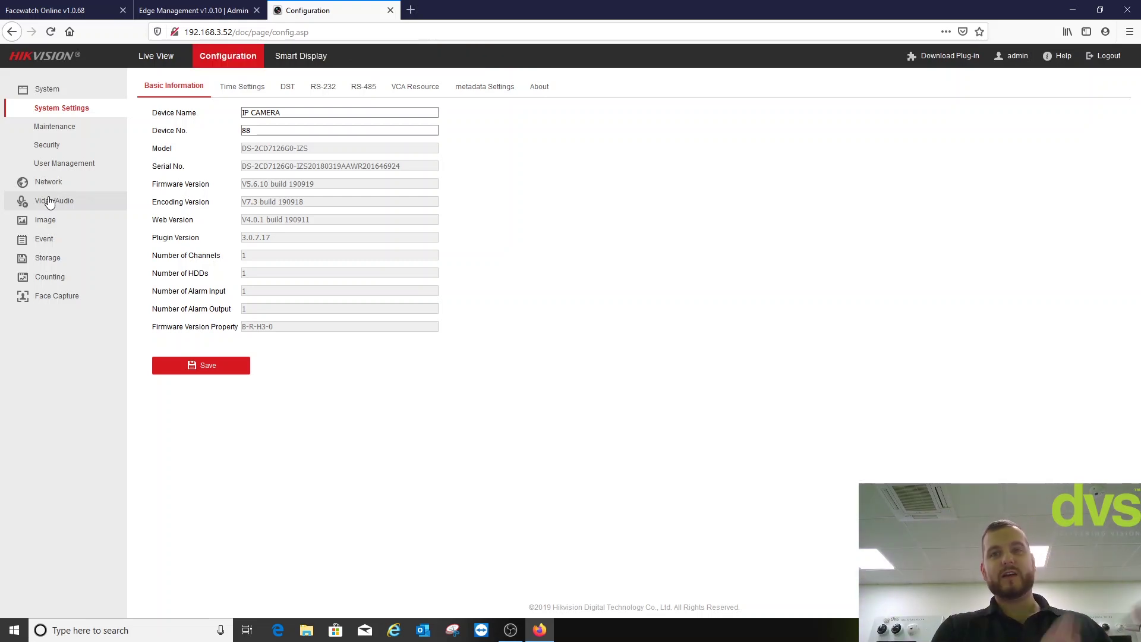
- Show the Third Stream's Video/Audio settings: 1920*1080P, 25 fps, 4096 Kbps, MJPEG
left_click(49, 203)
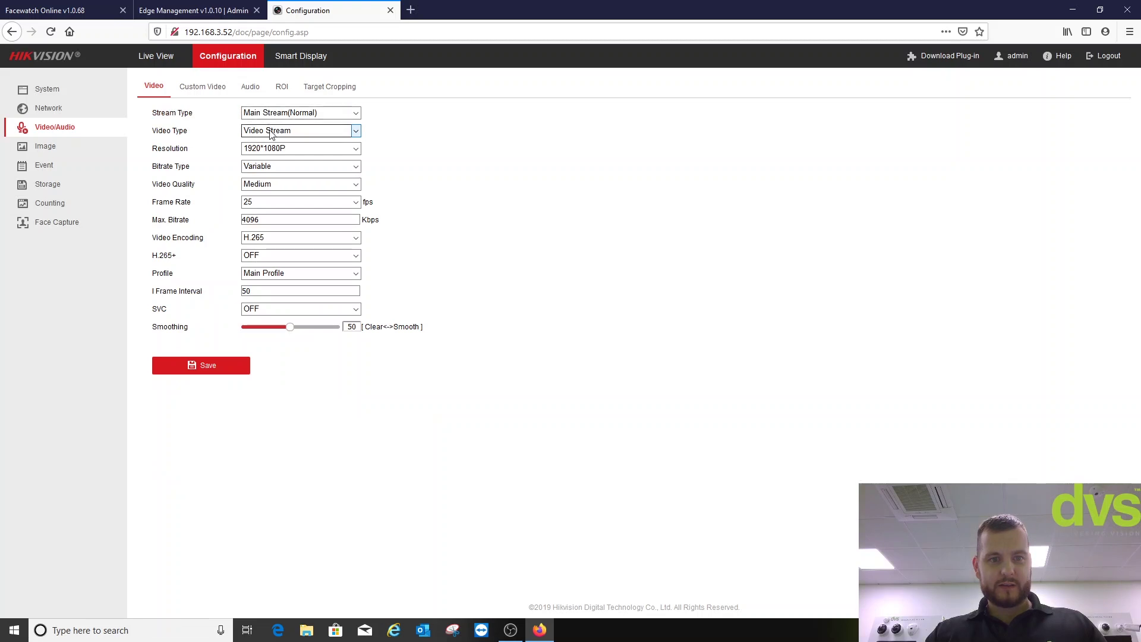
left_click(270, 116)
left_click(274, 157)
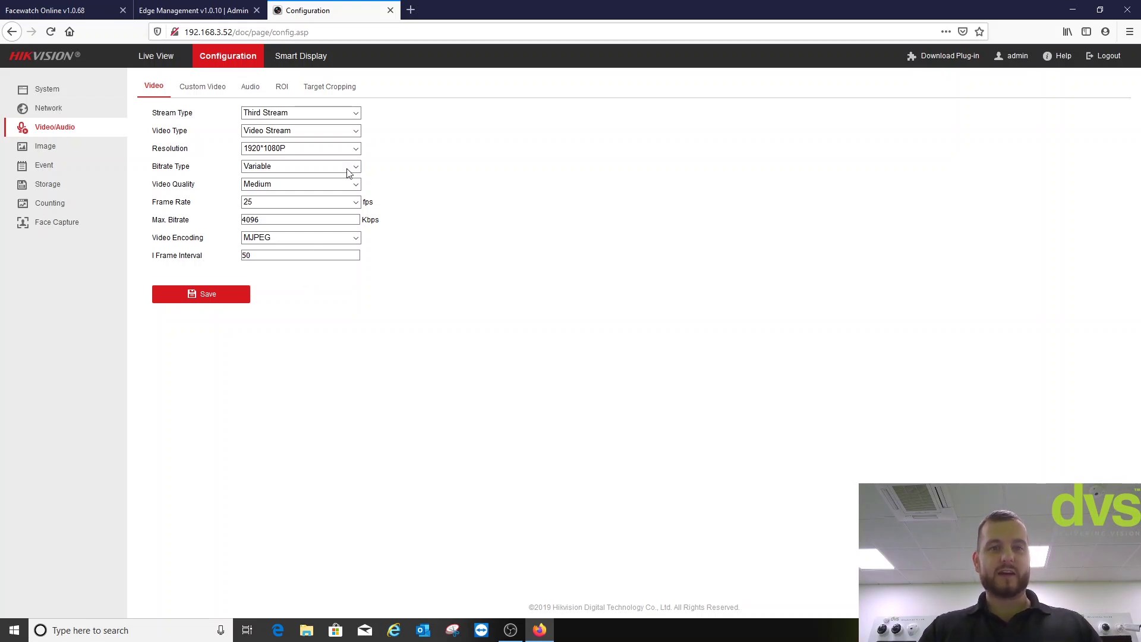
left_click(391, 10)
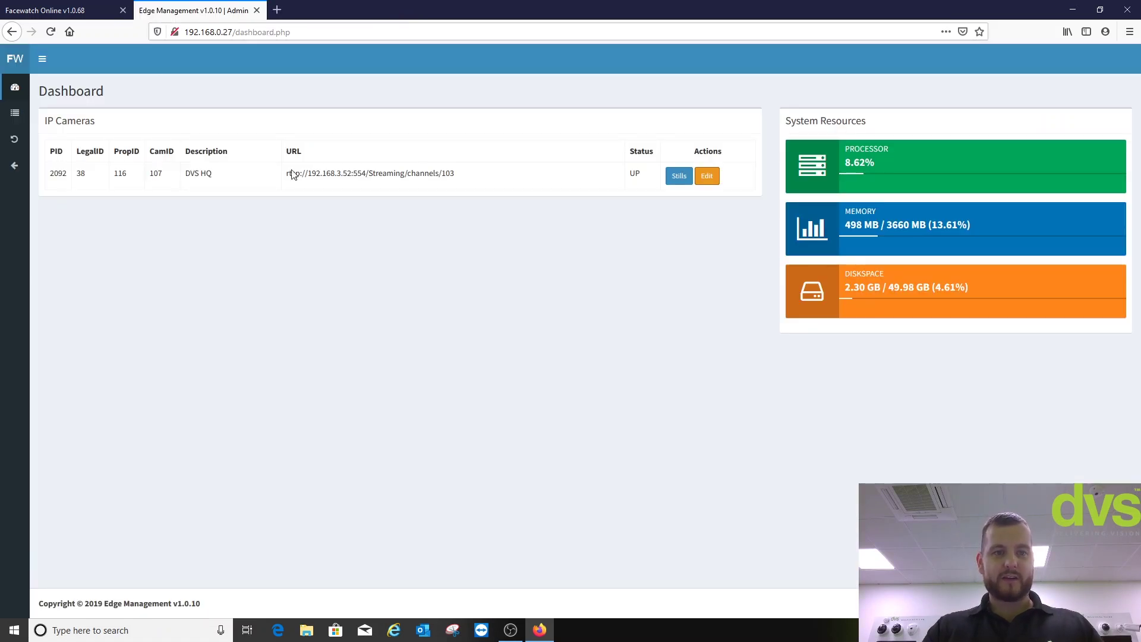
left_click(712, 176)
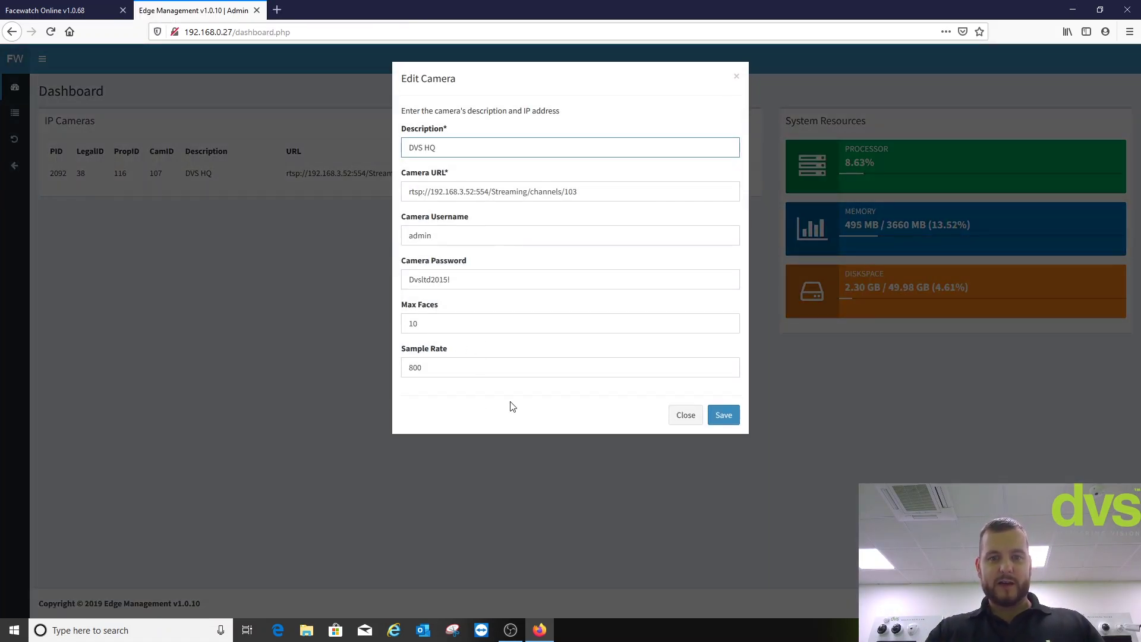
left_click(684, 417)
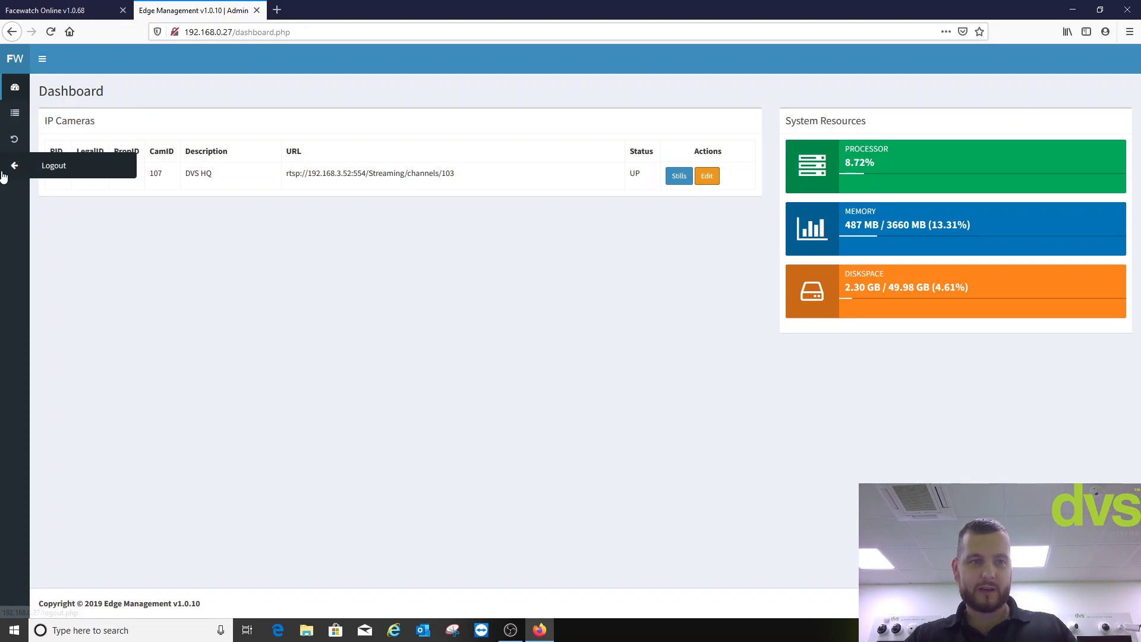
- Log out of Edge Management, then sign in to Facewatch Online after passing the reCAPTCHA
left_click(52, 174)
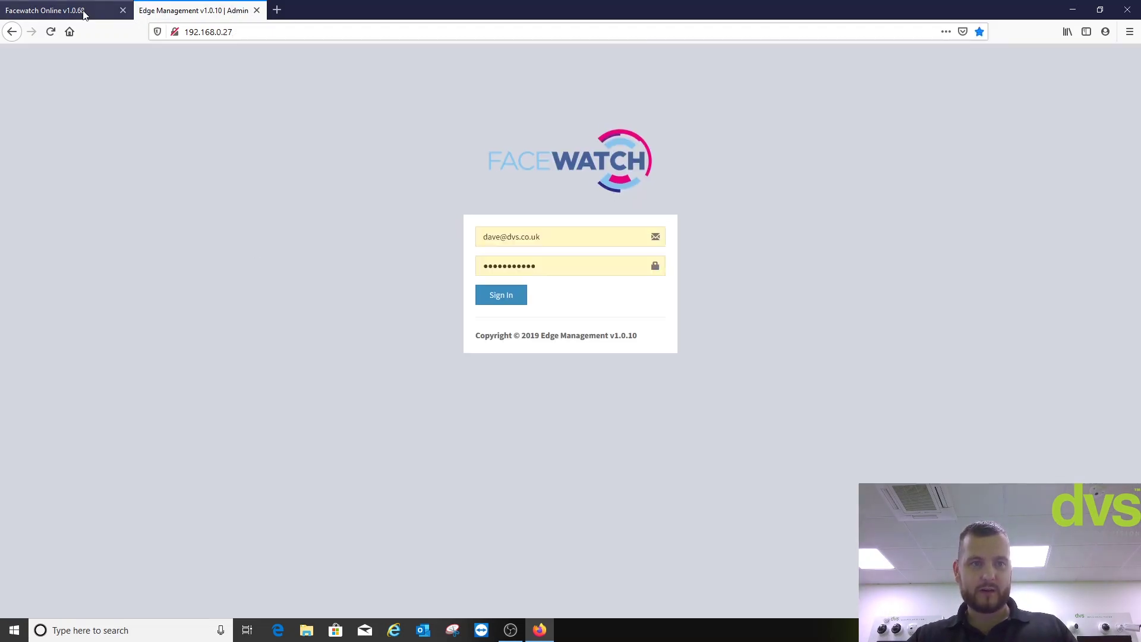
left_click(84, 12)
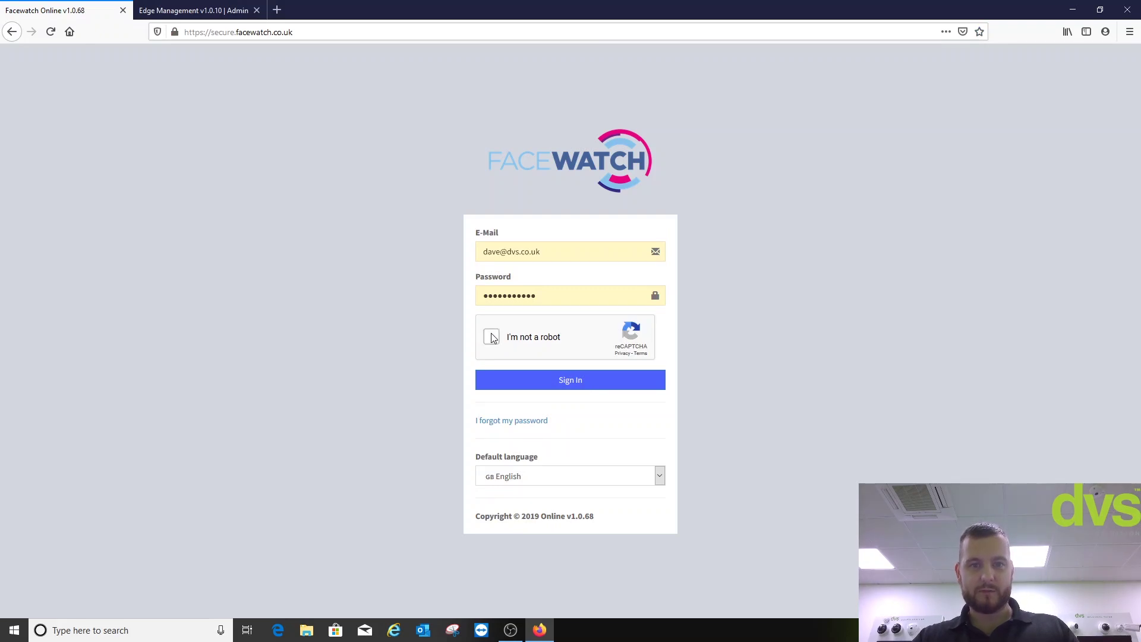
left_click(491, 337)
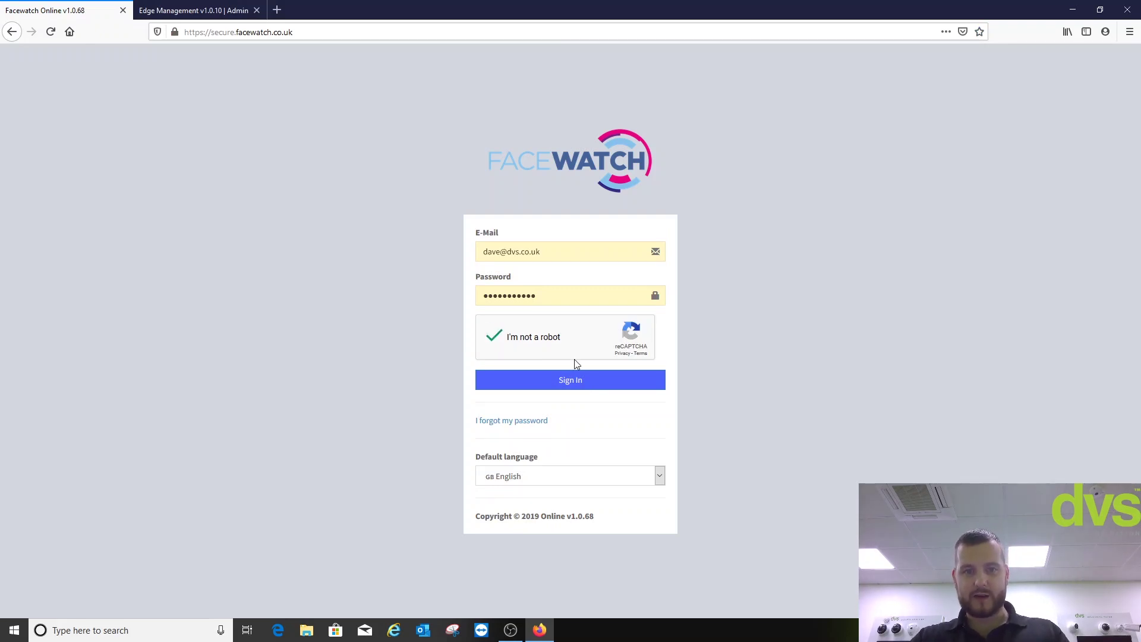
left_click(566, 383)
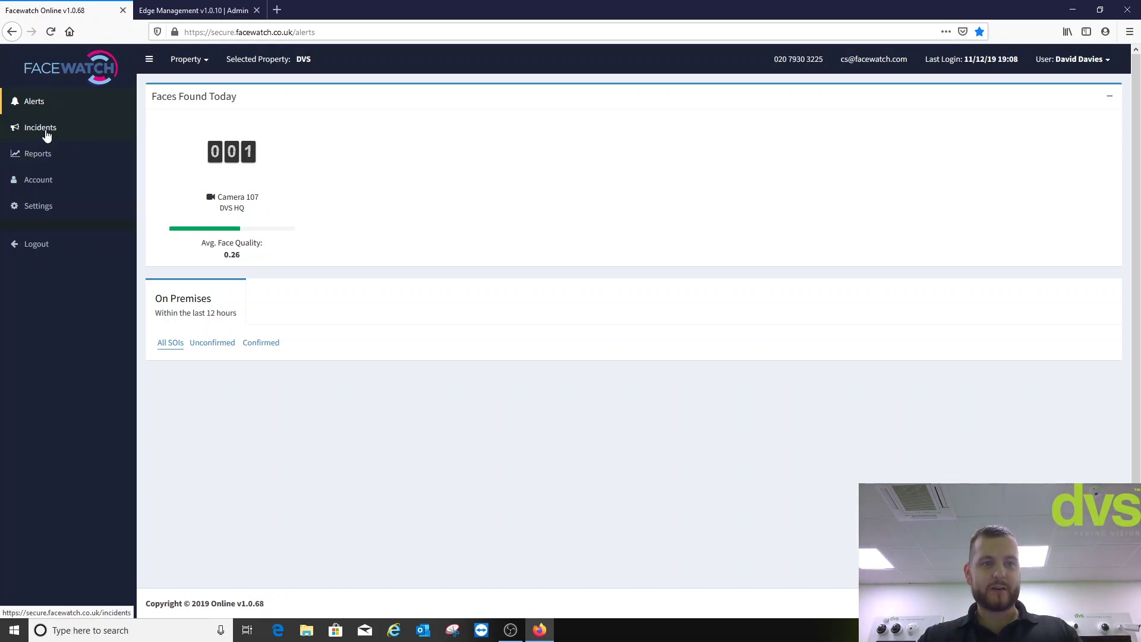
- Show the Incidents page listing the 4 existing incidents
left_click(46, 134)
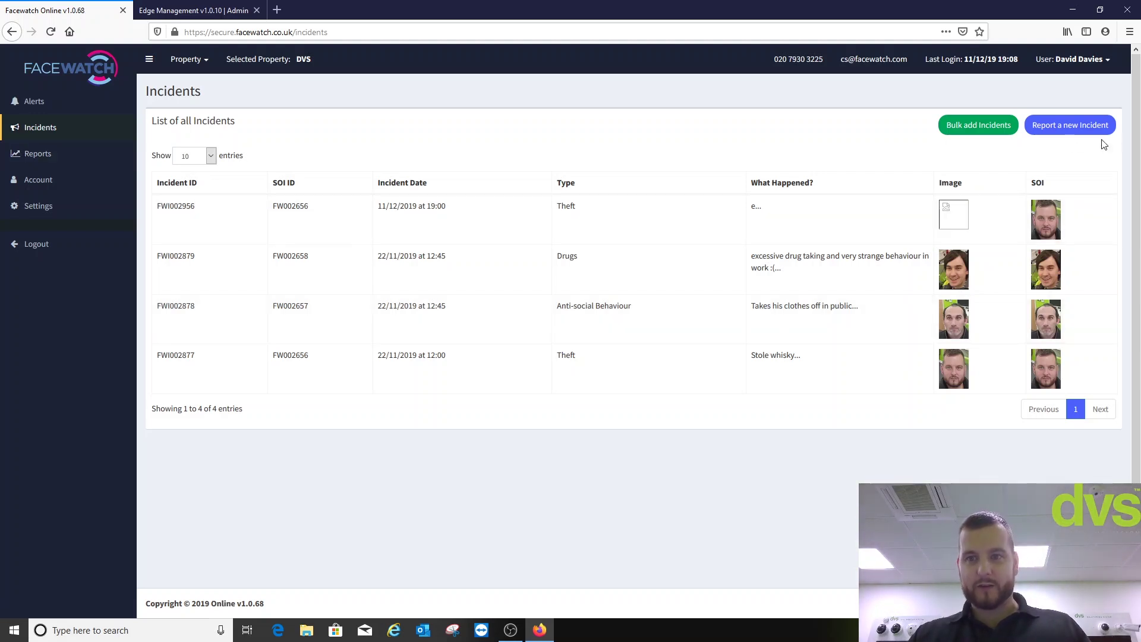
- Start a new incident report and browse the DVS HQ recorded face captures instead of a local file
left_click(1053, 127)
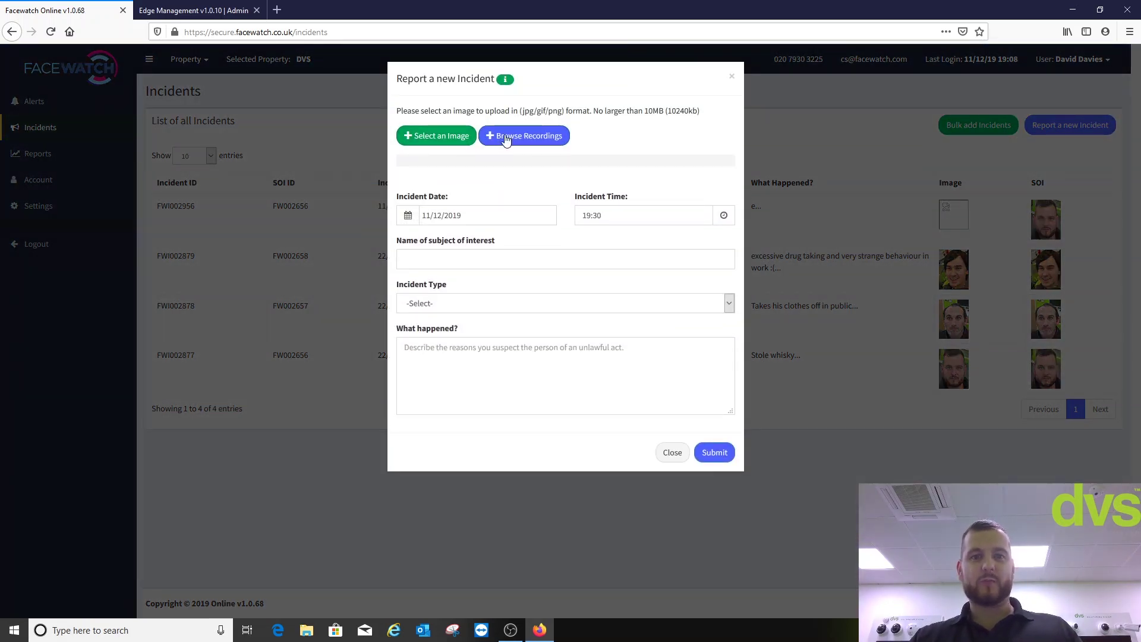
left_click(451, 134)
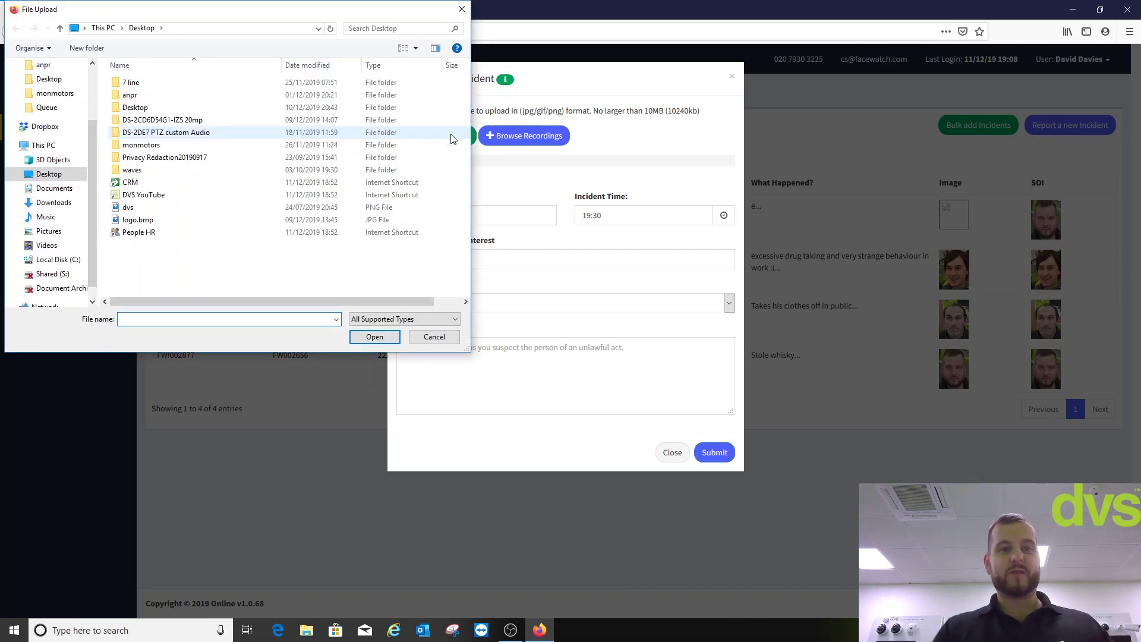
left_click(432, 337)
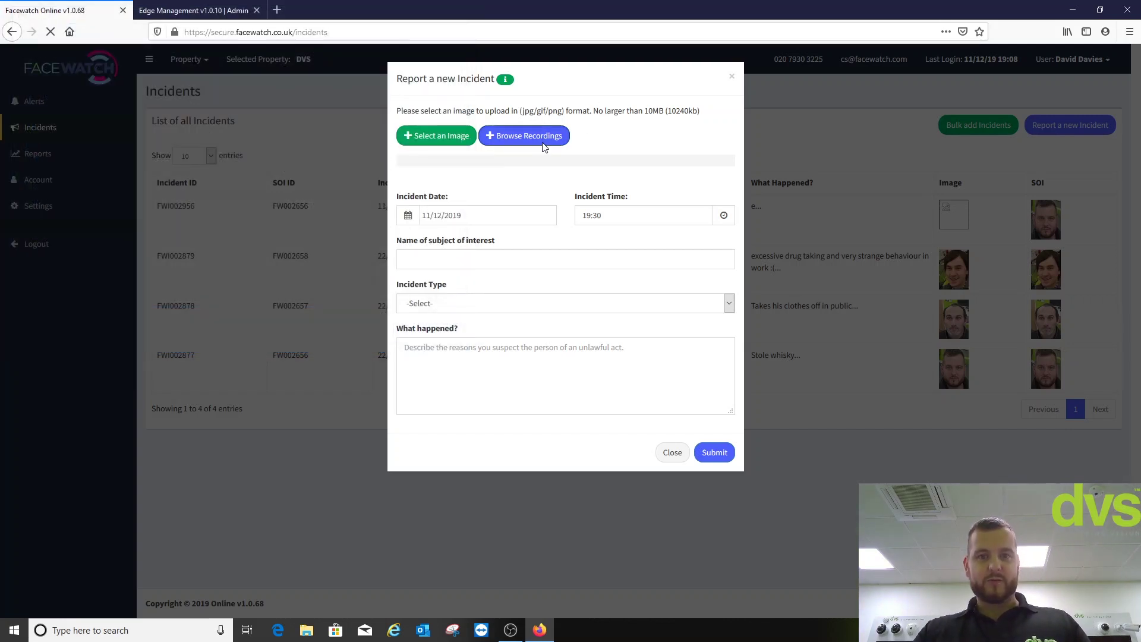
left_click(538, 138)
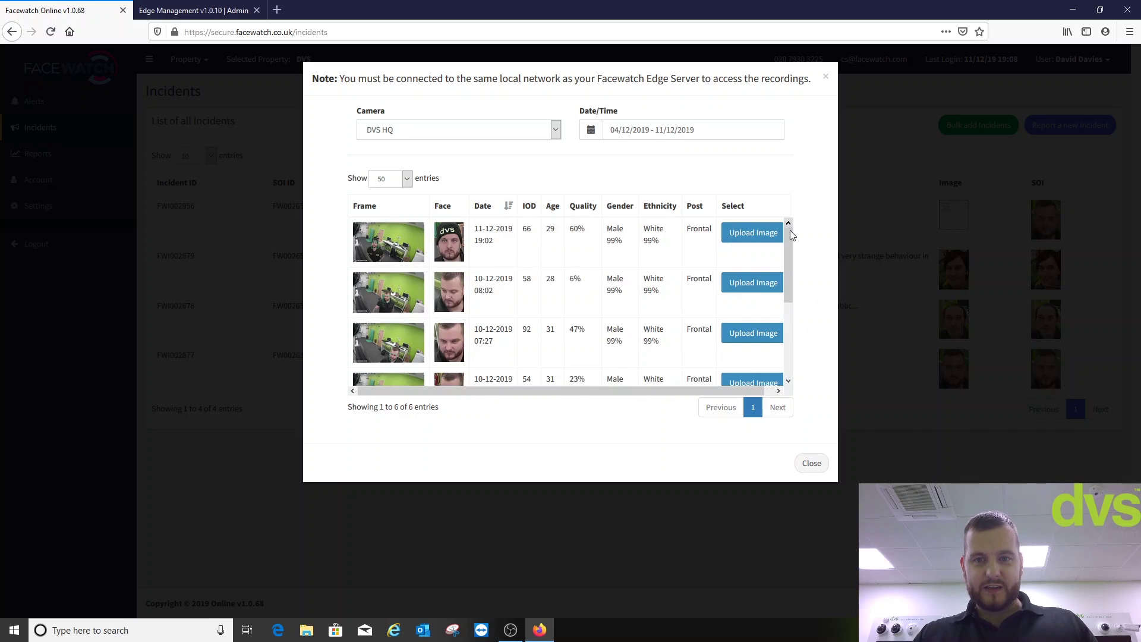
left_click_drag(789, 235, 786, 330)
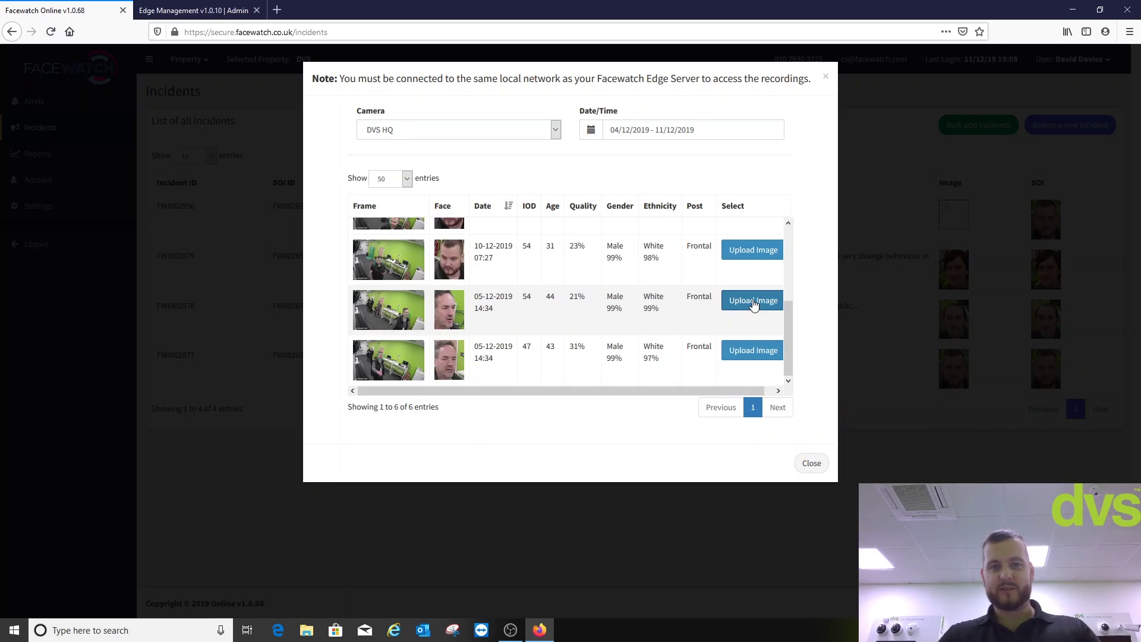
left_click(754, 301)
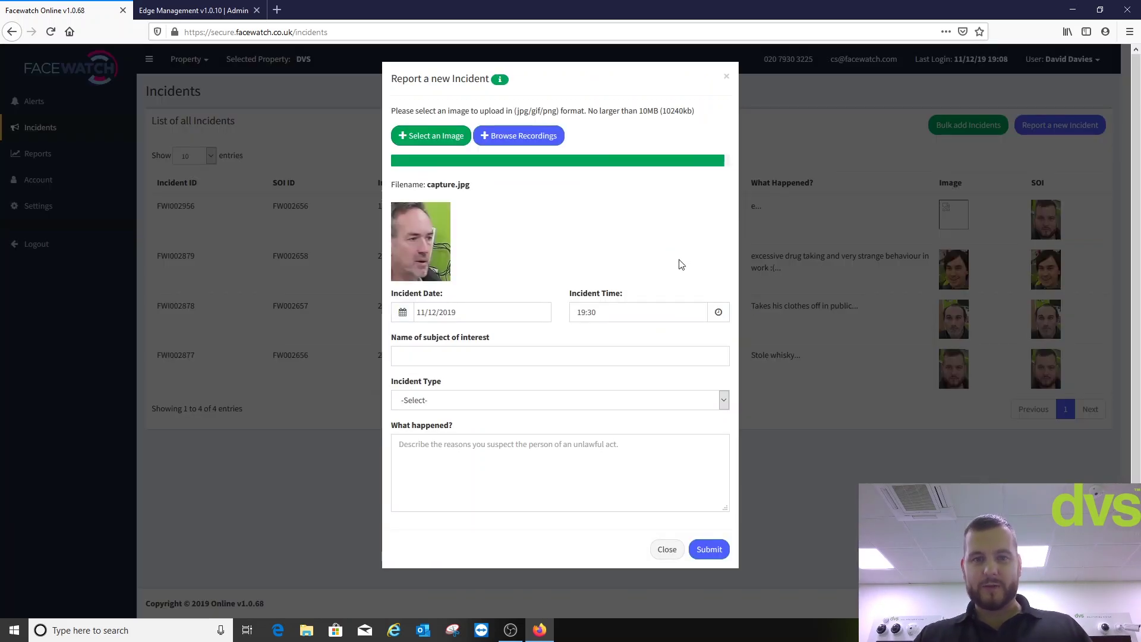
left_click(445, 357)
type("Jon Doe")
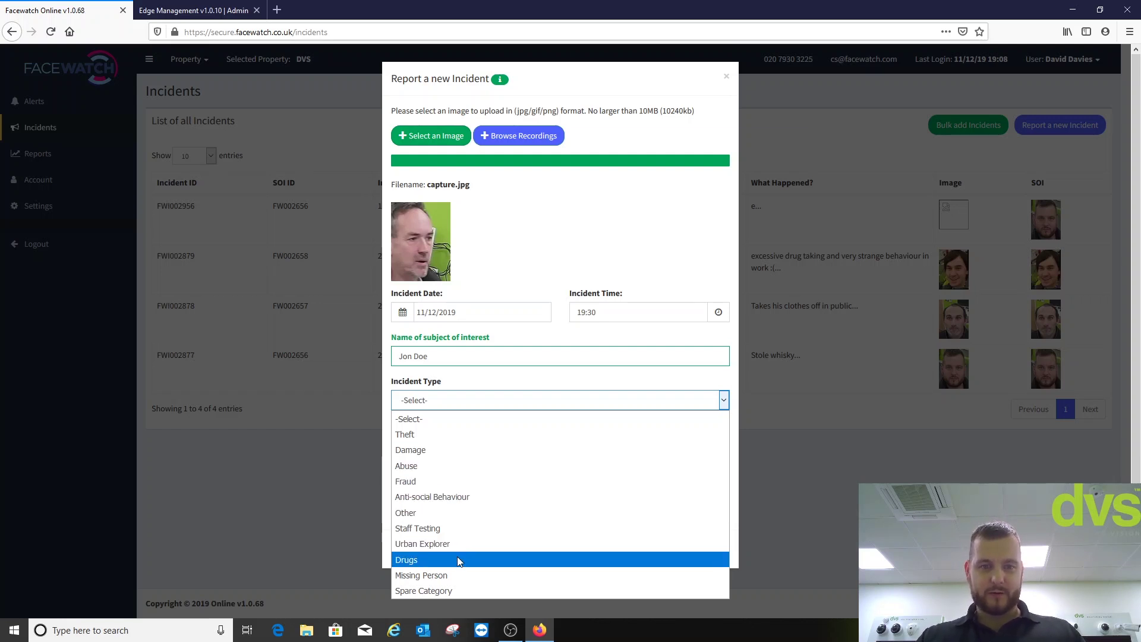
- Set type Missing Person, describe it as 'Left work on time, no pay rise !!!!', and submit
left_click(441, 577)
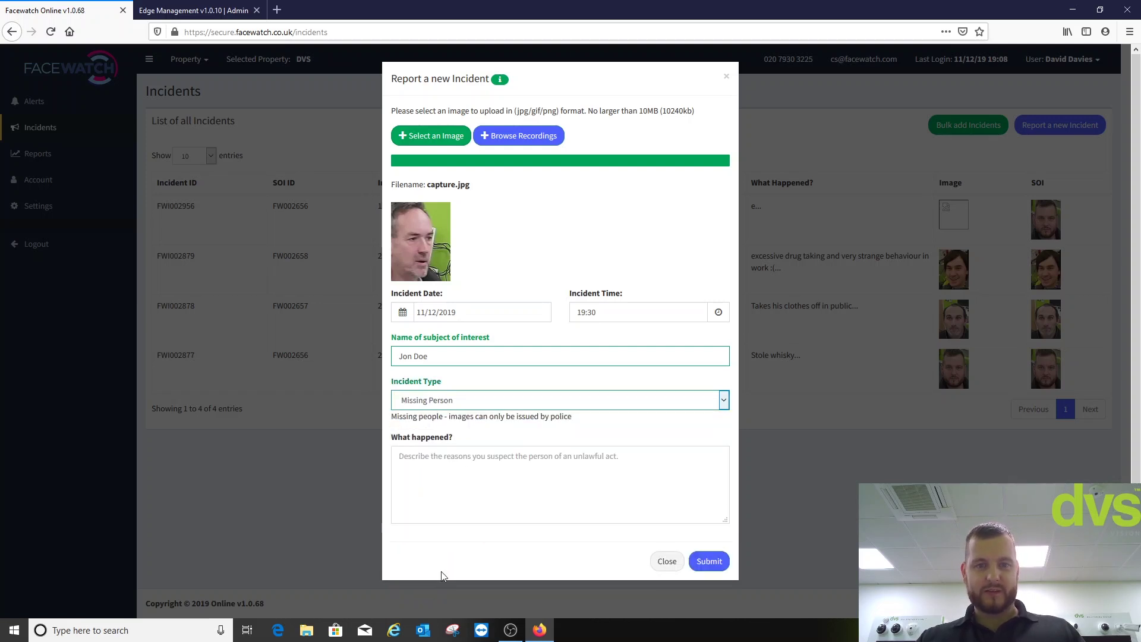
left_click(469, 458)
type("Left work on time, no pay rise !!!!")
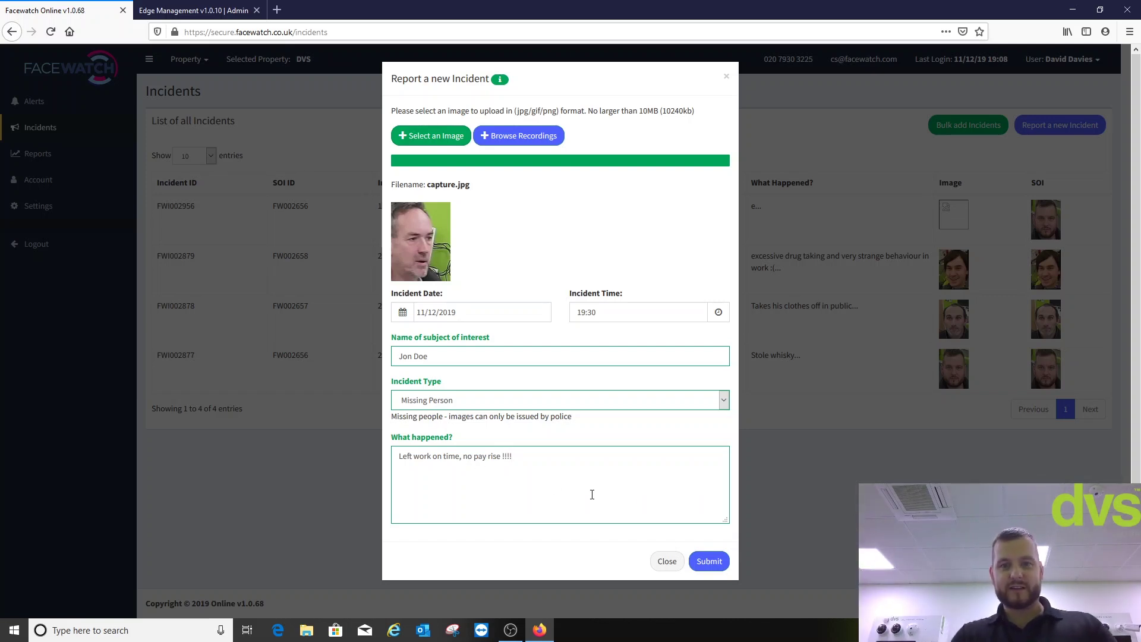
left_click(710, 561)
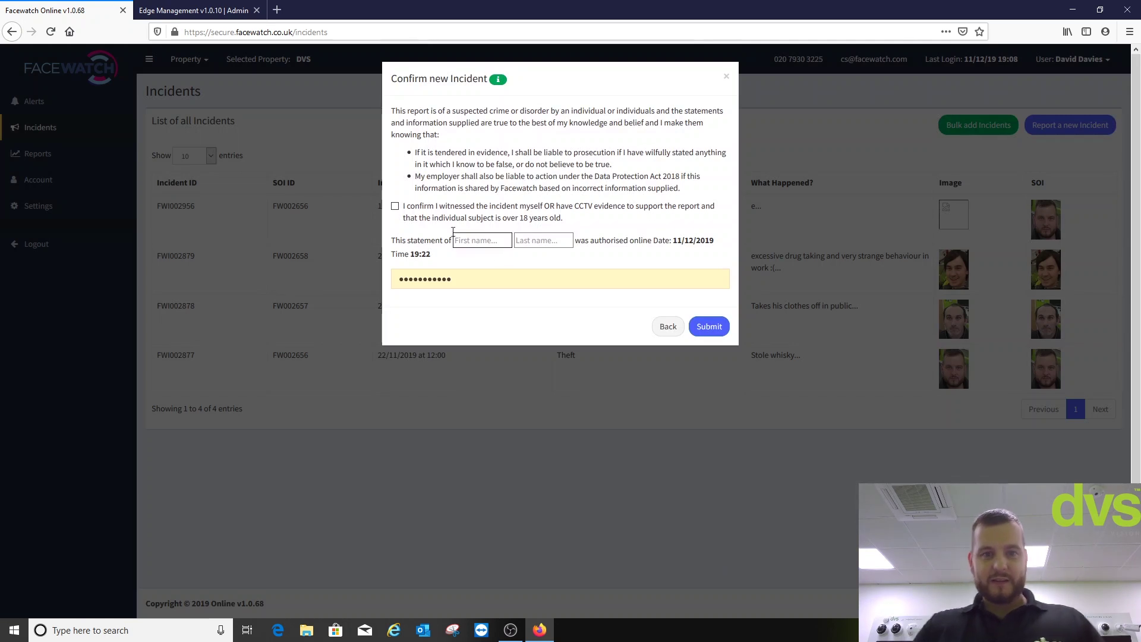
- Tick the evidence statement, enter the reporter's first and last name, and confirm incident creation
left_click(395, 207)
left_click(467, 241)
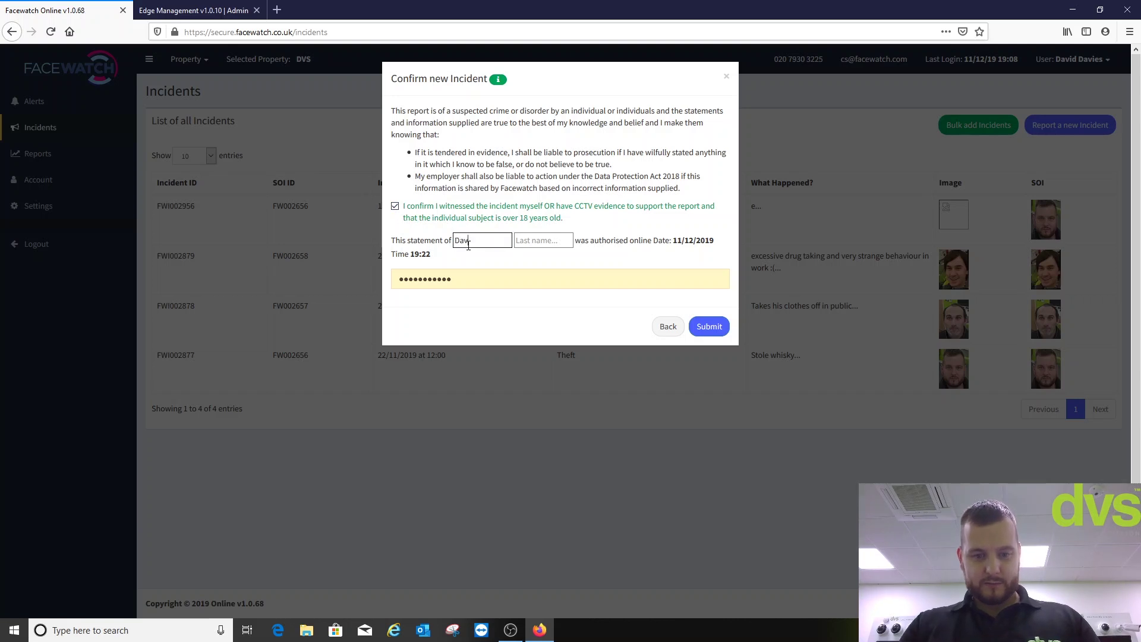
left_click(530, 241)
left_click(535, 254)
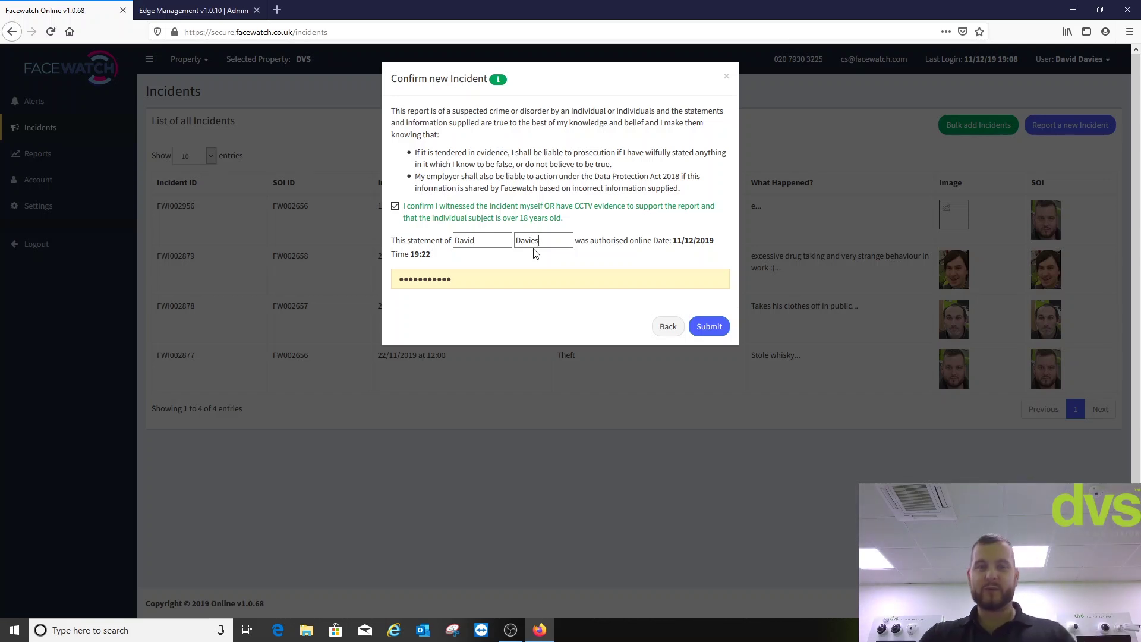
left_click(710, 327)
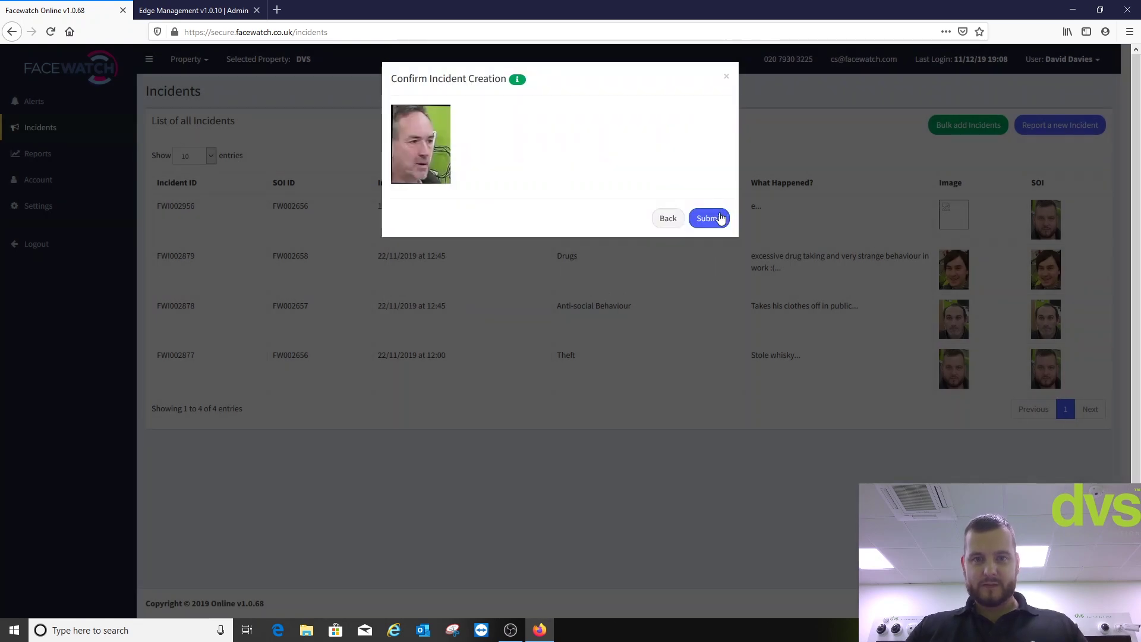
left_click(721, 218)
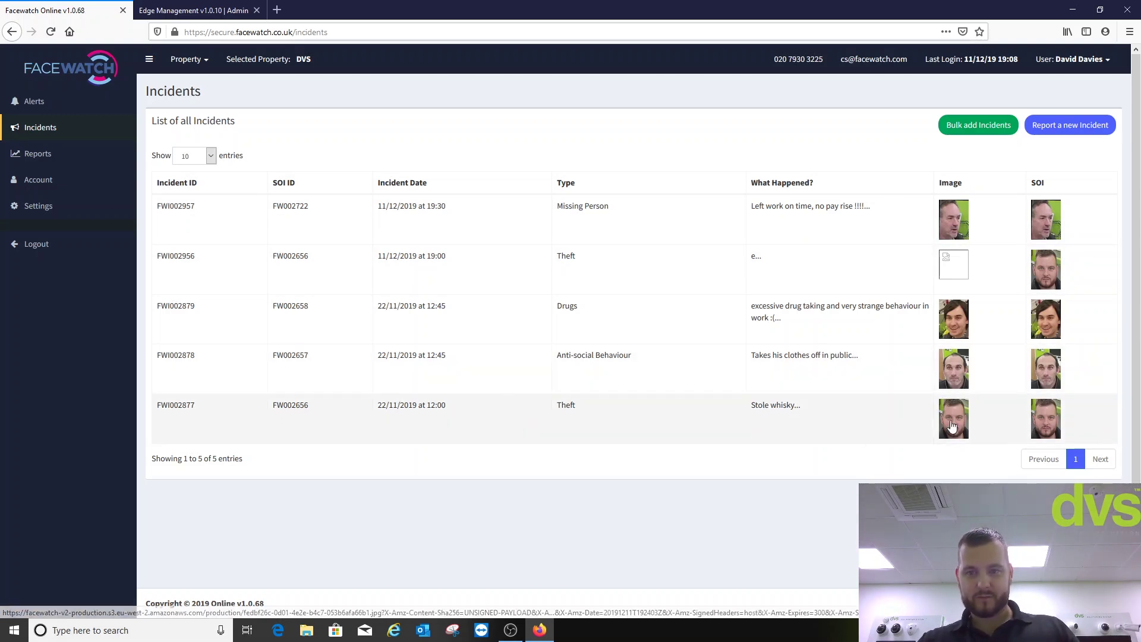
left_click(953, 426)
left_click(634, 251)
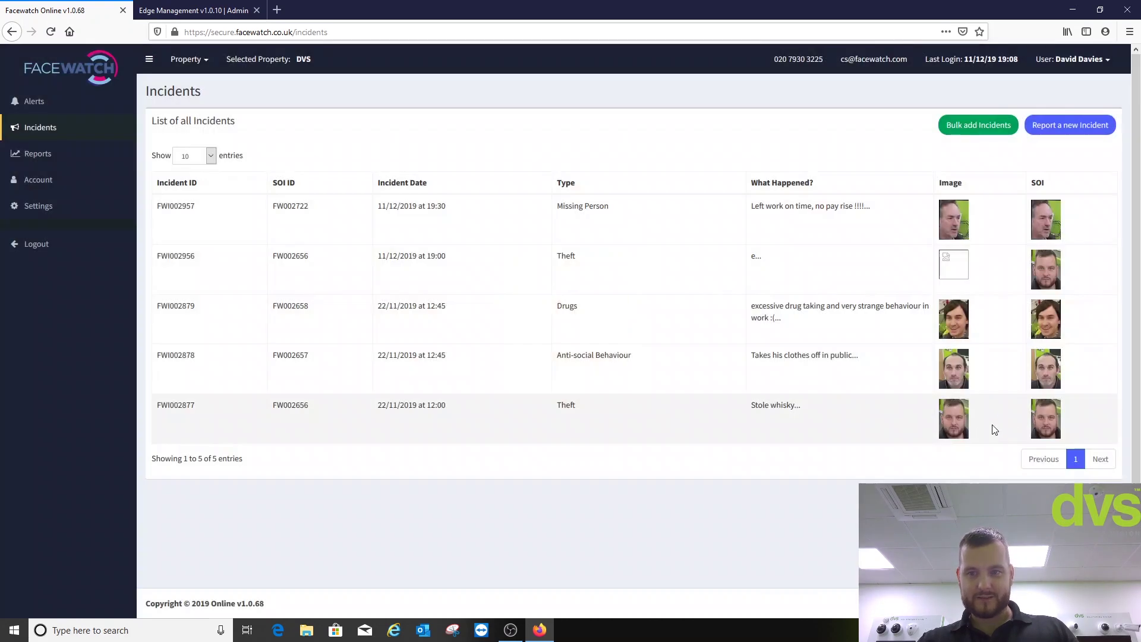
left_click(1046, 433)
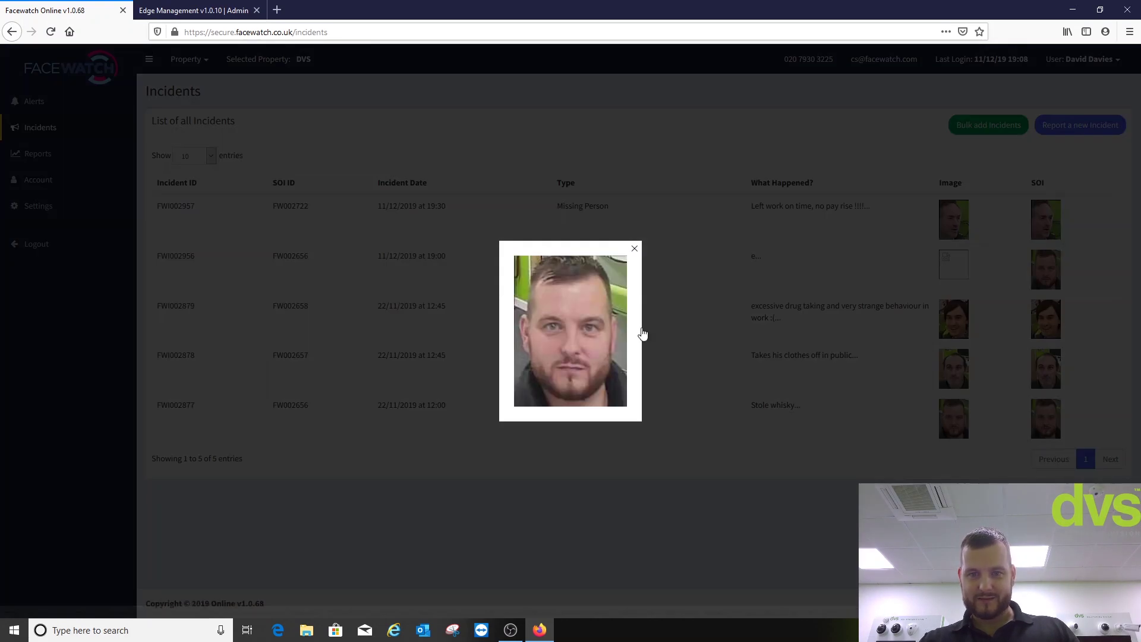
left_click(635, 248)
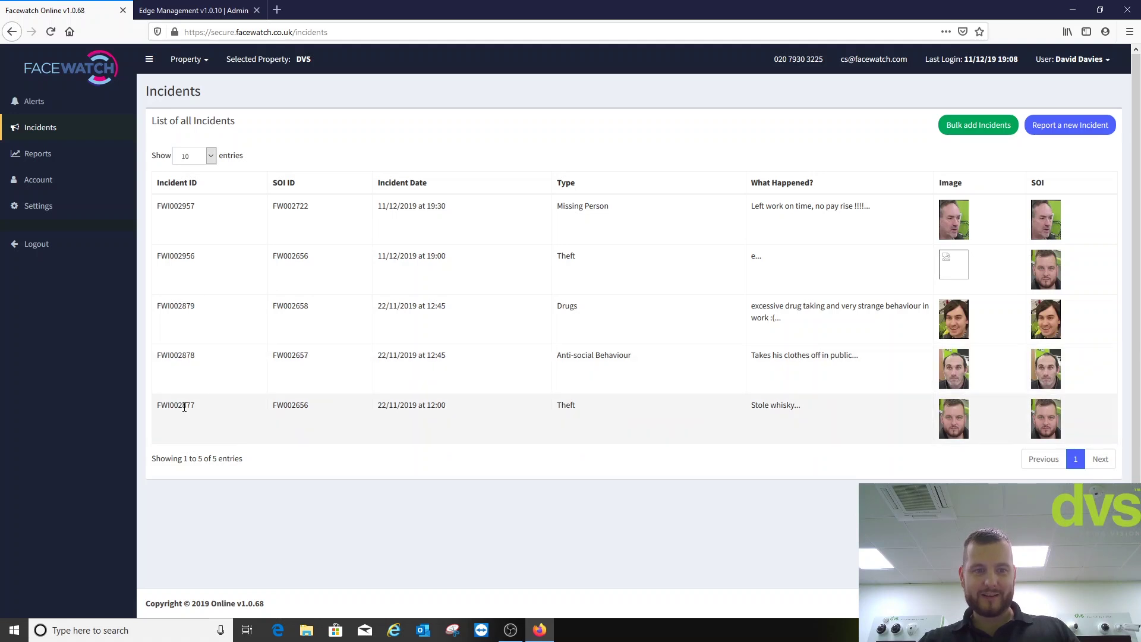
- Scroll through the Reports charts, then view Account and the property Settings with its 500-metre radius
left_click(52, 155)
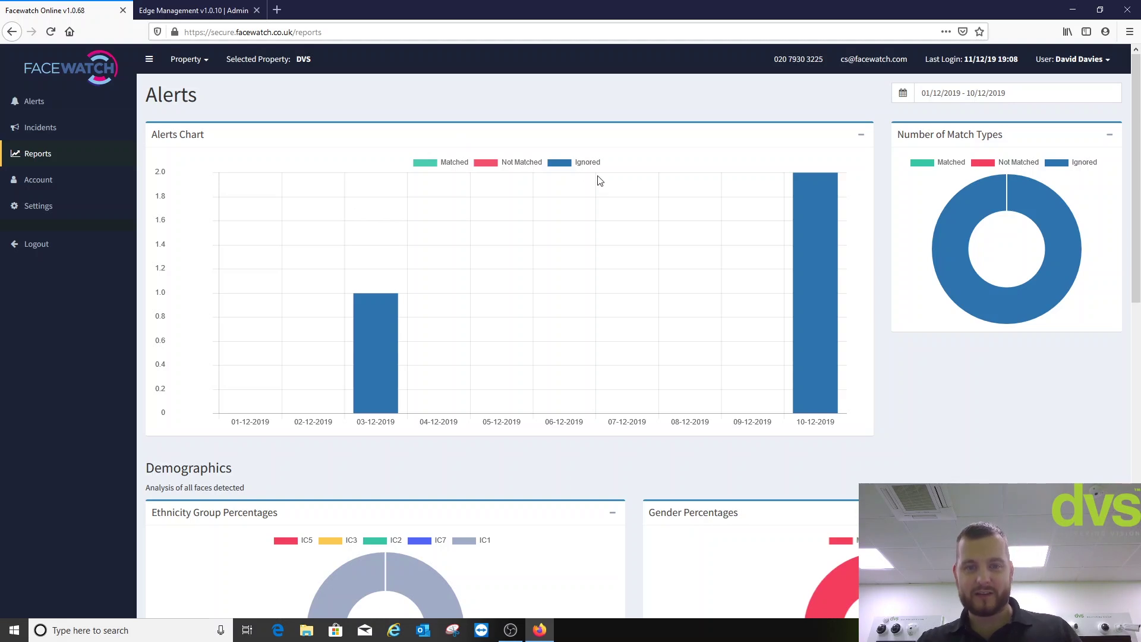
mouse_move(798, 334)
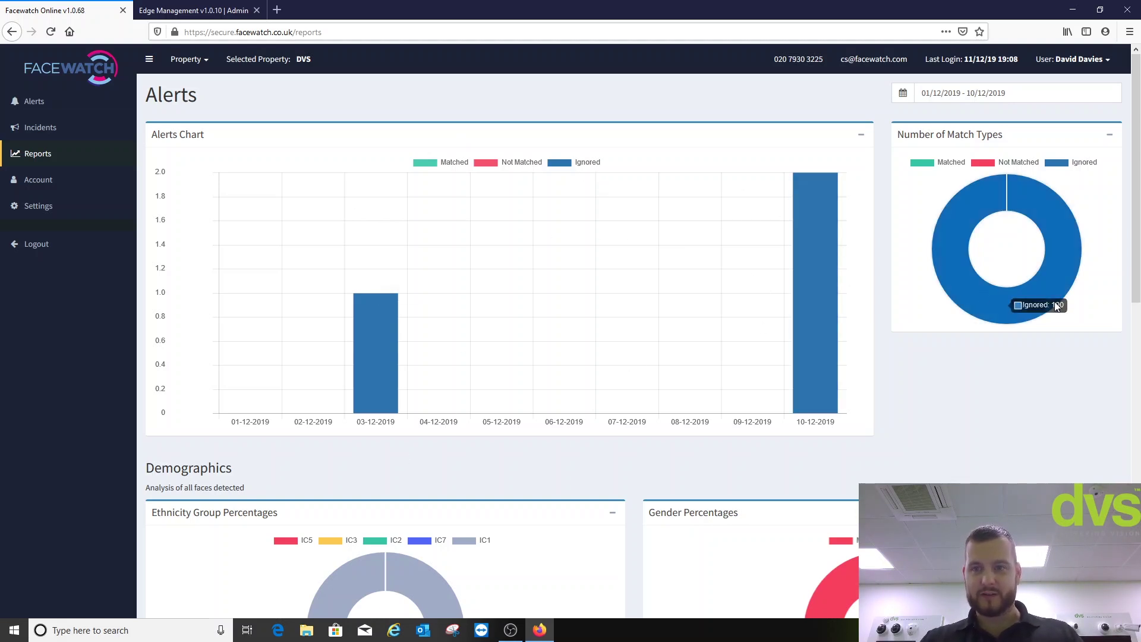
left_click_drag(1139, 181, 1140, 486)
scroll(883, 387, "up", 3)
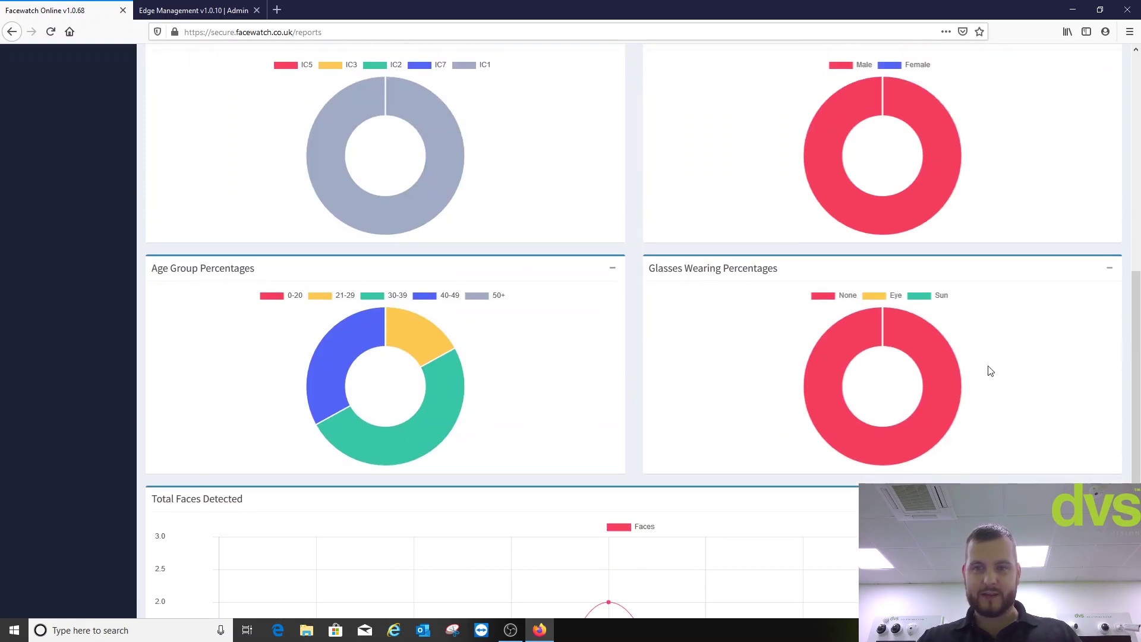
left_click_drag(1138, 367, 1138, 145)
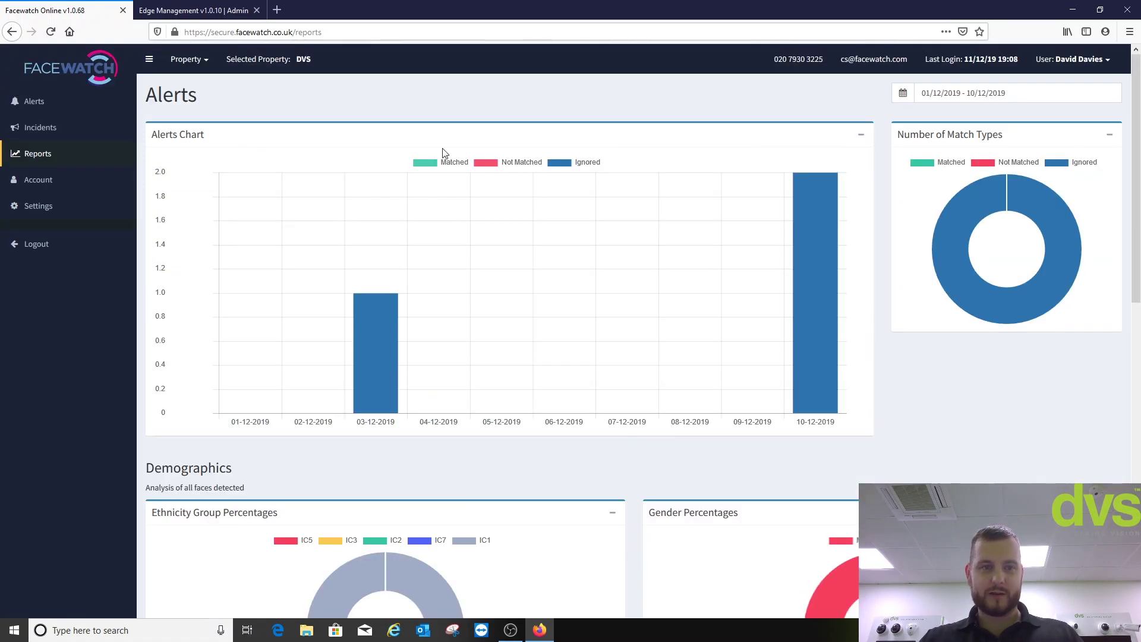
left_click(22, 179)
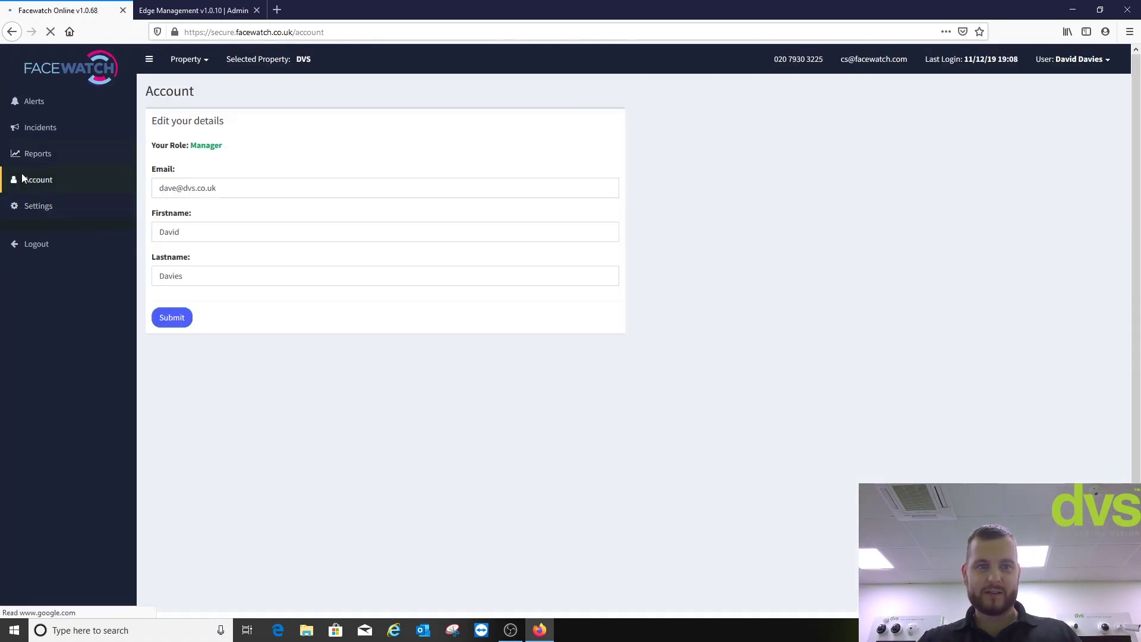
left_click(27, 208)
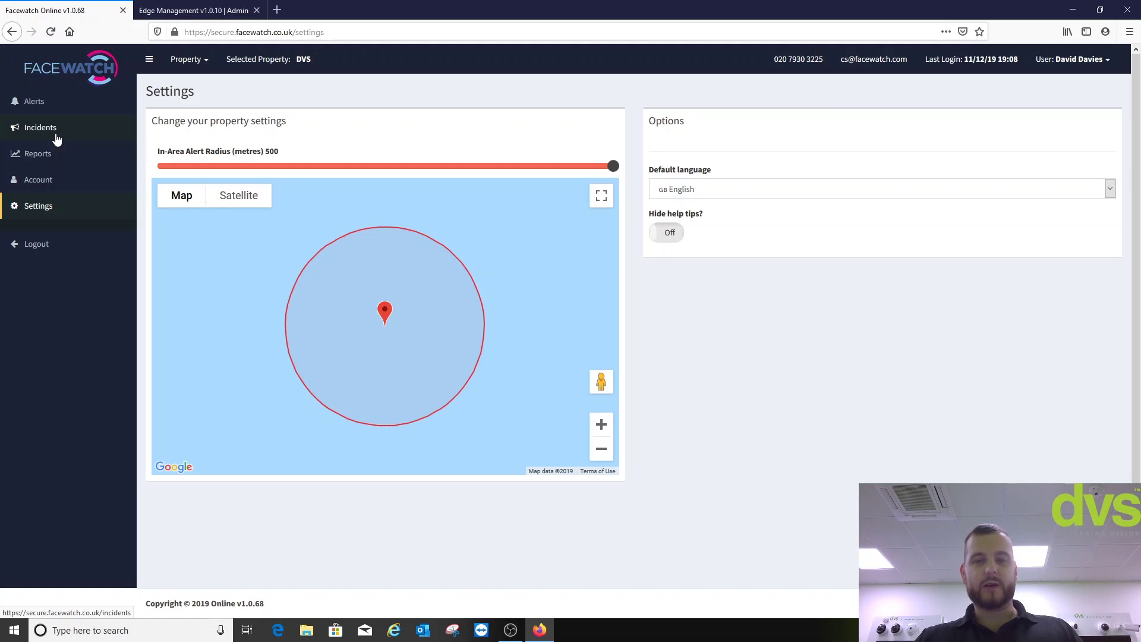
- Go to the Alerts page and dismiss the new-SOI warning popup with OK
left_click(33, 110)
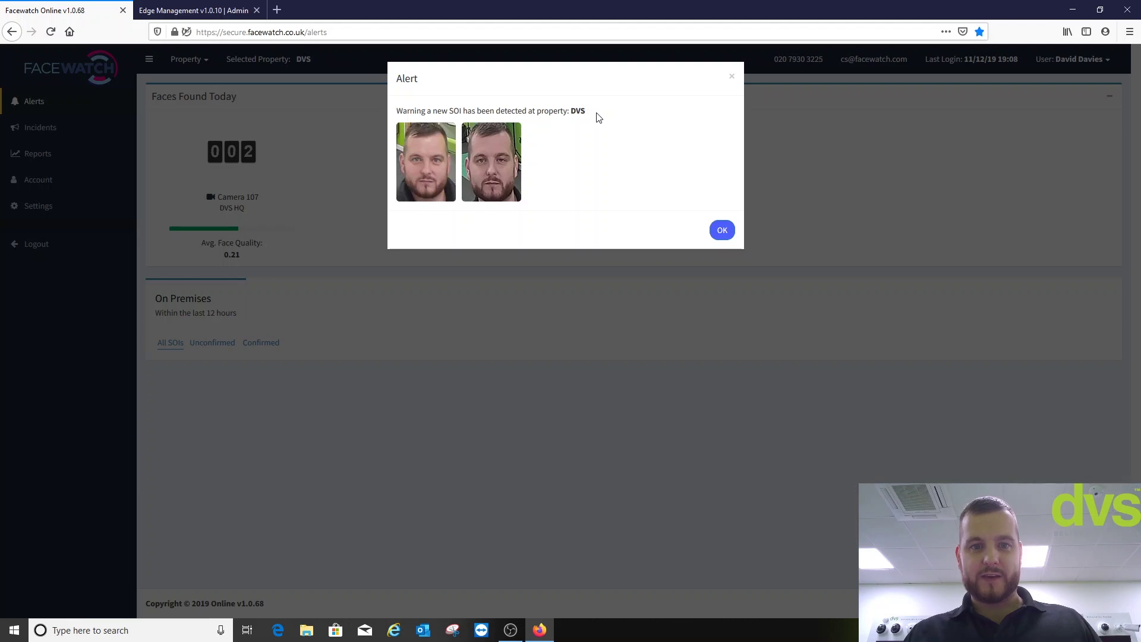
left_click(725, 235)
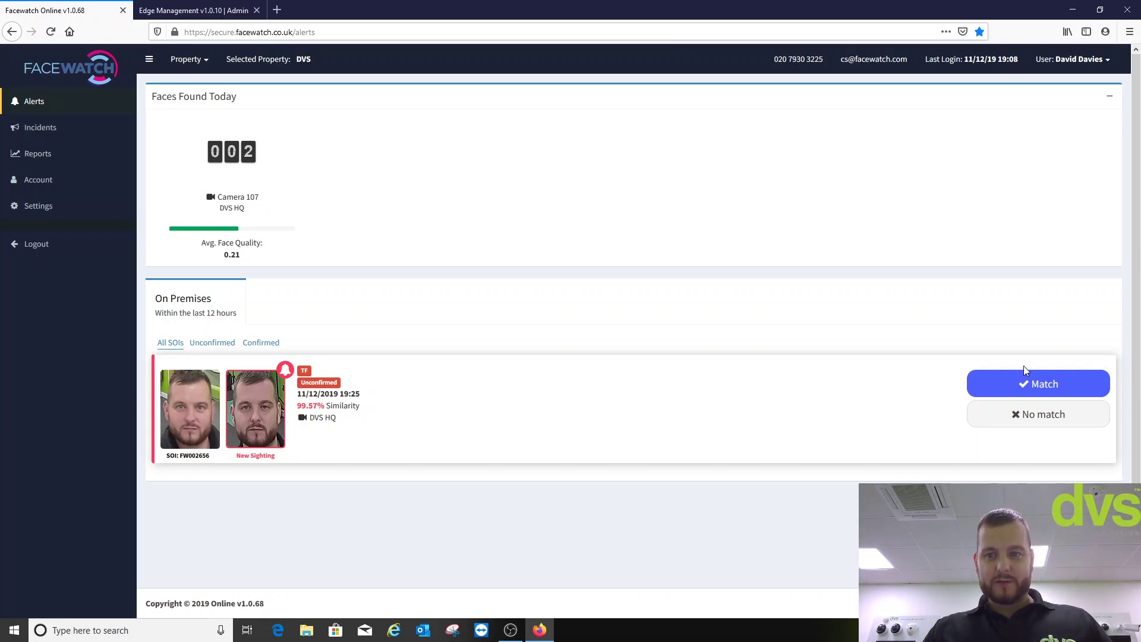
left_click(1027, 384)
left_click_drag(1026, 384, 1027, 384)
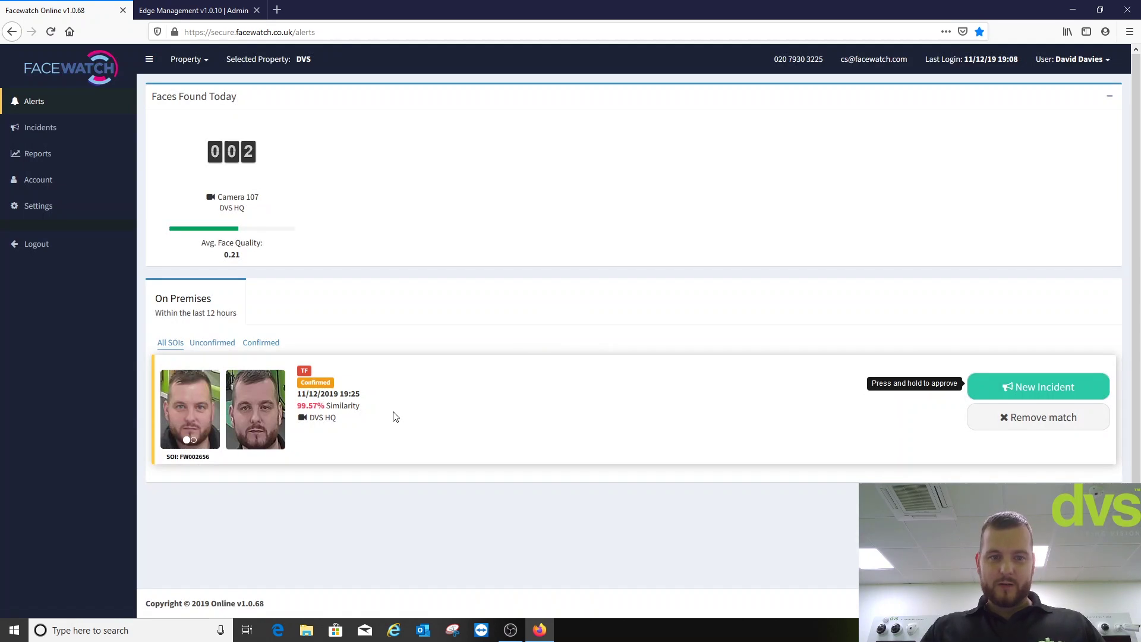
left_click(213, 416)
left_click(213, 417)
left_click(213, 416)
left_click(168, 416)
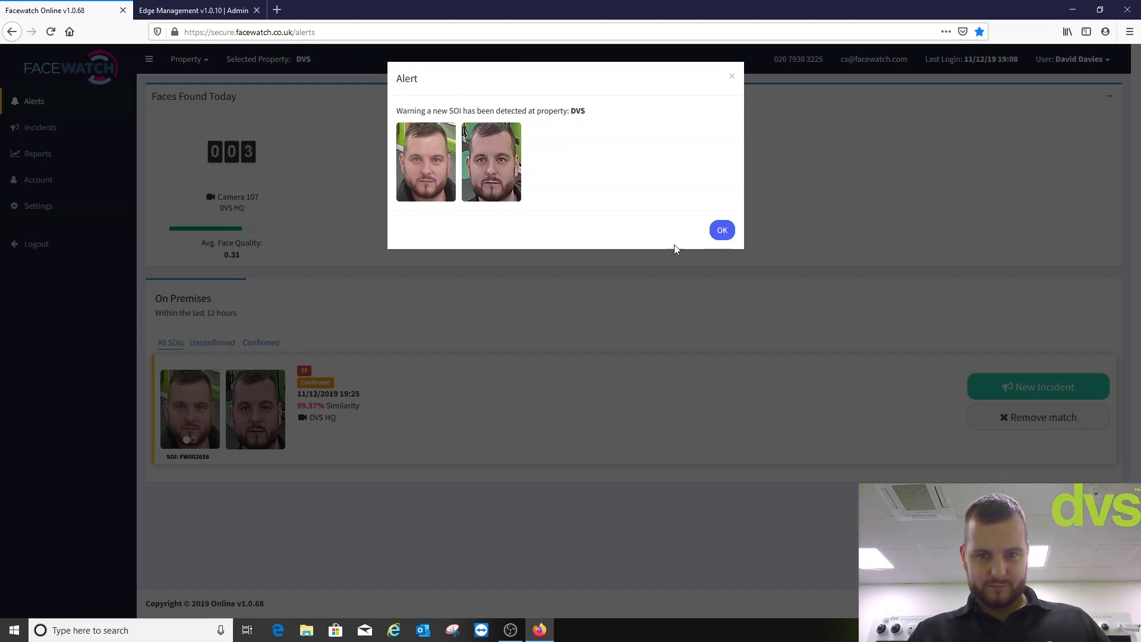
- Dismiss the new warning, confirm the 19:26 sighting at 99.63% as a match, and browse the SOI photos
left_click(720, 236)
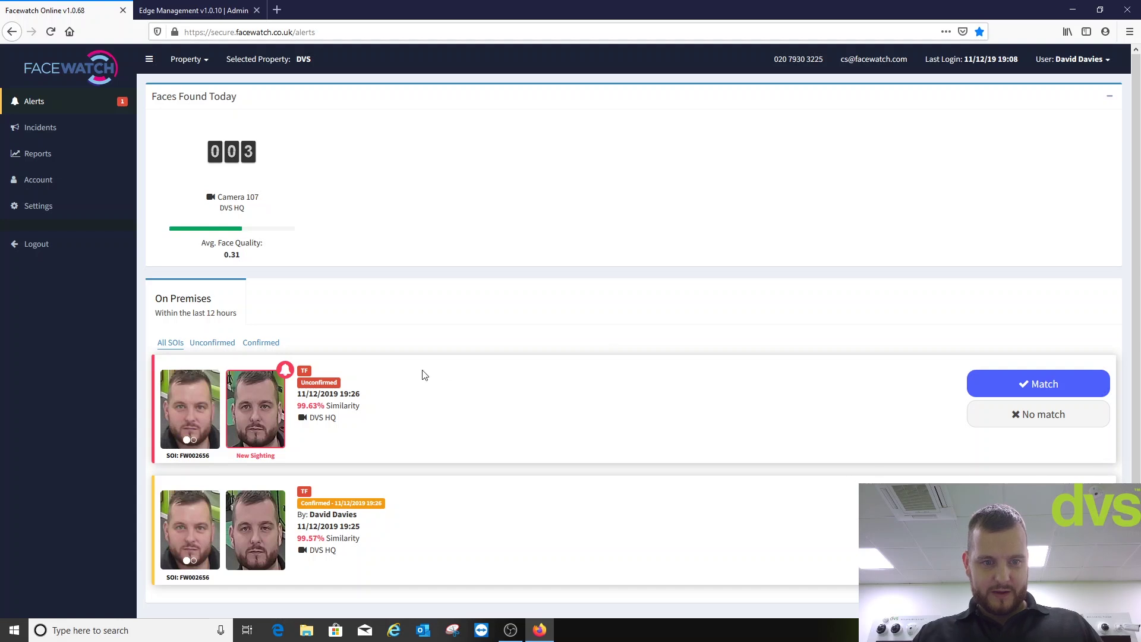
left_click_drag(1026, 386, 1027, 386)
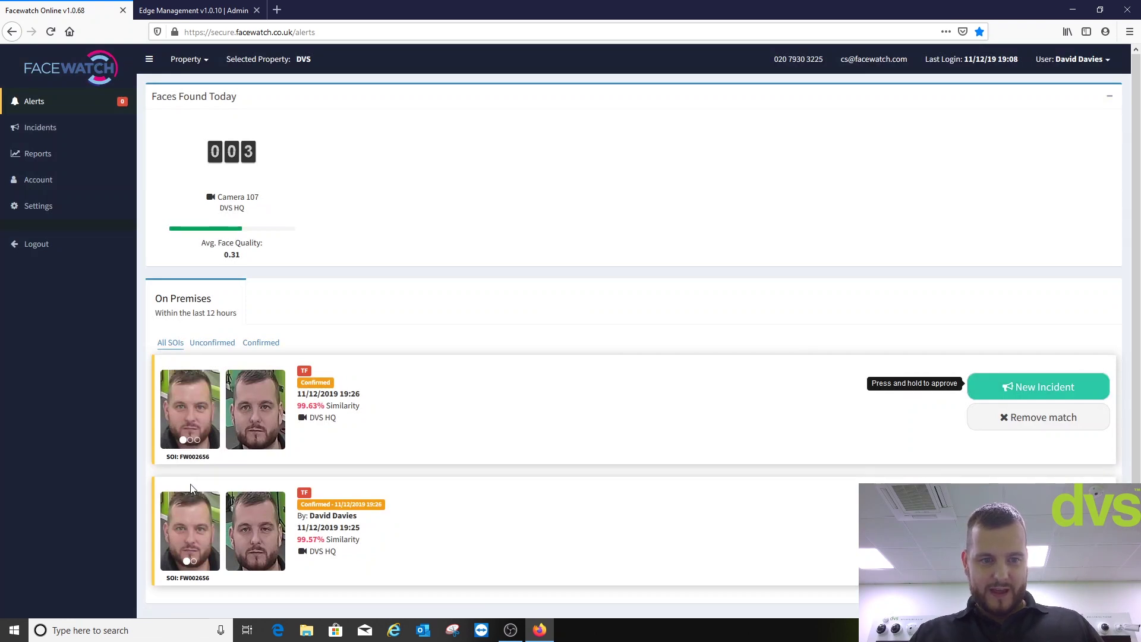
left_click(191, 440)
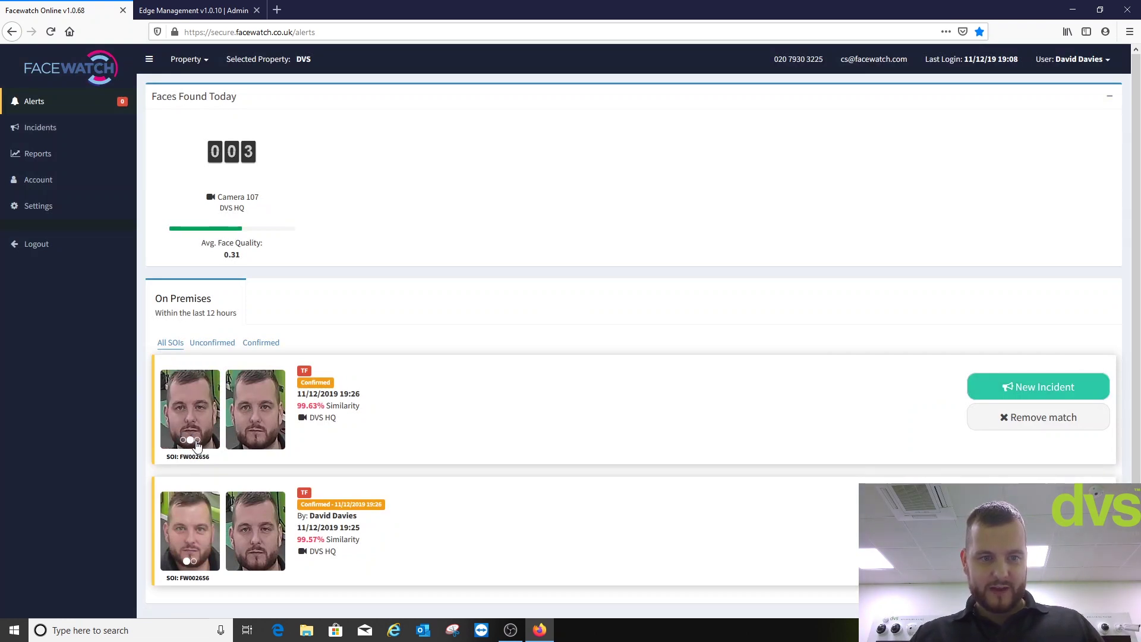
left_click(198, 440)
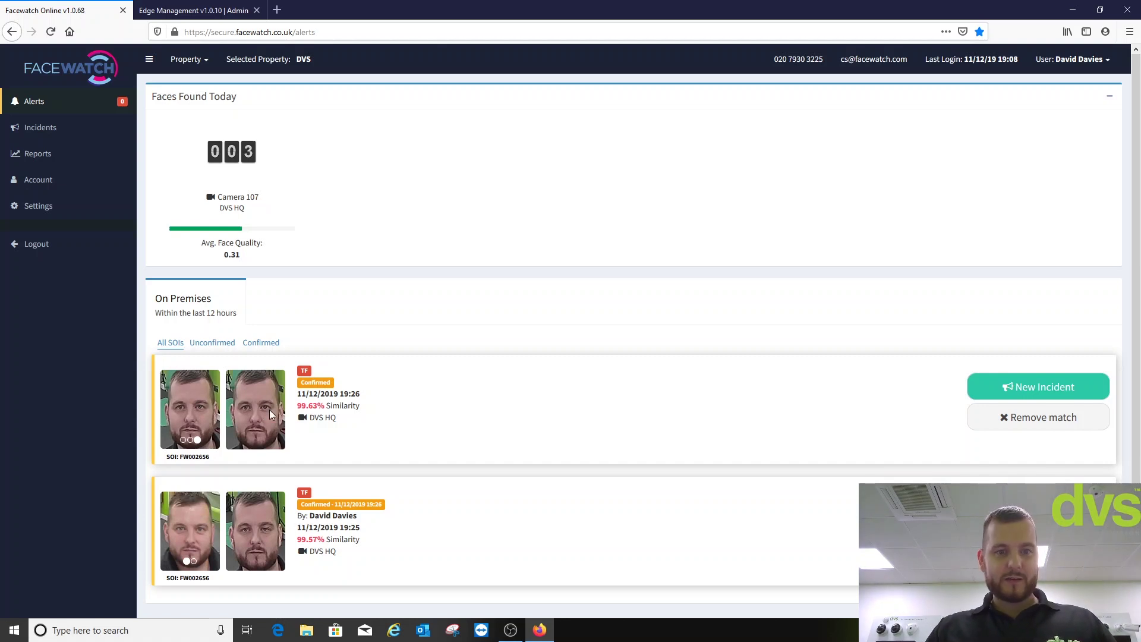
left_click(185, 441)
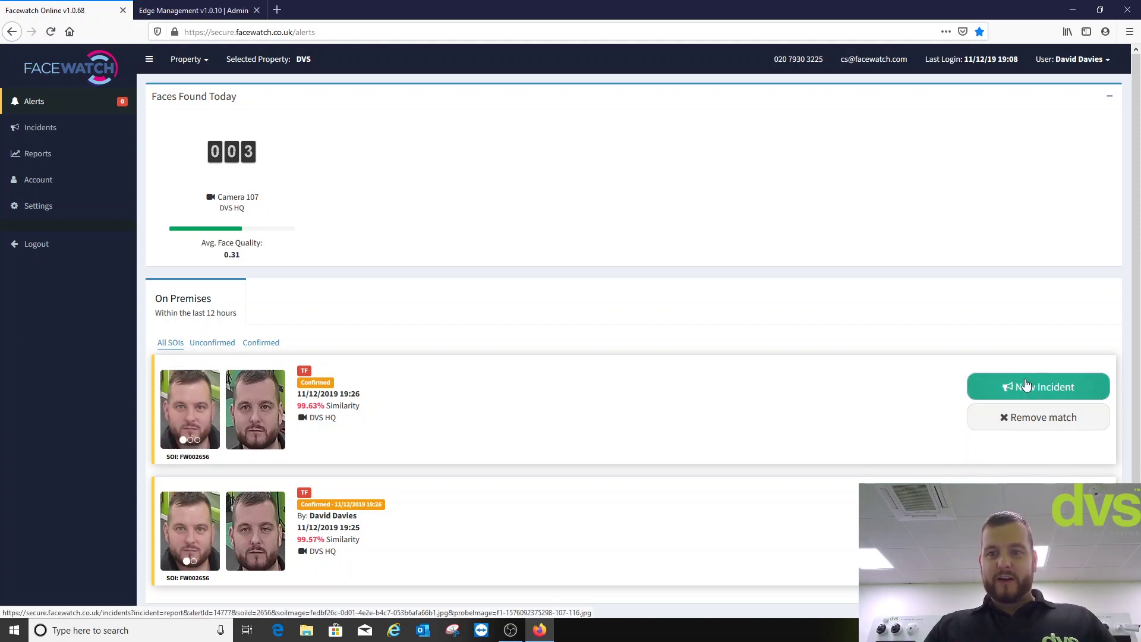
- Create a new Damage incident with the subject's name and 'kicked off' as what happened, and submit it
left_click(1027, 386)
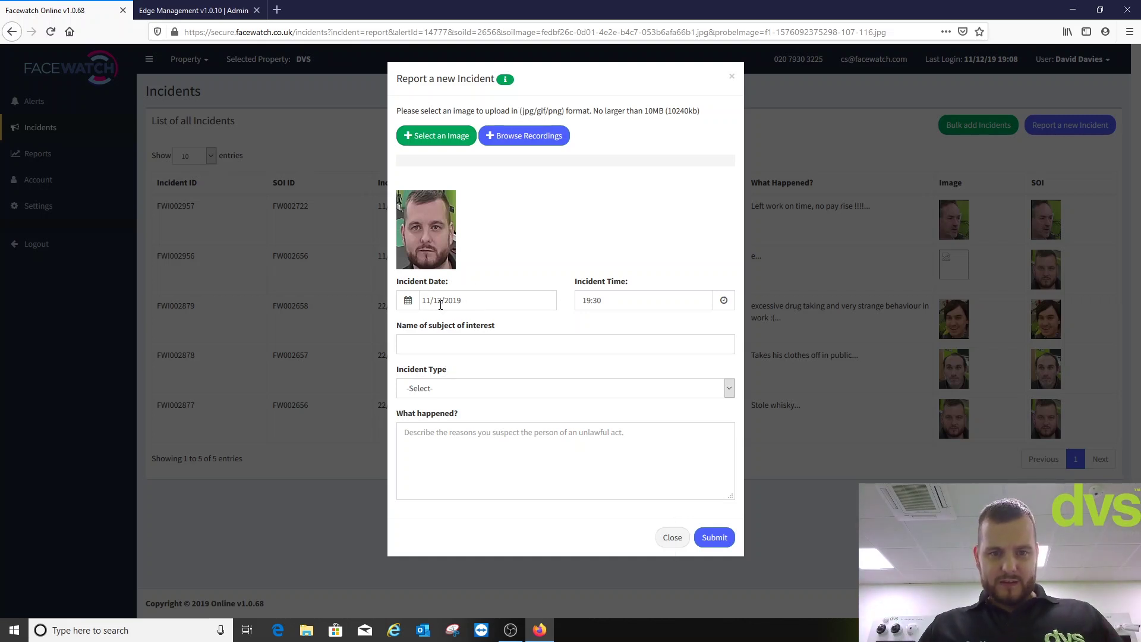
left_click(437, 345)
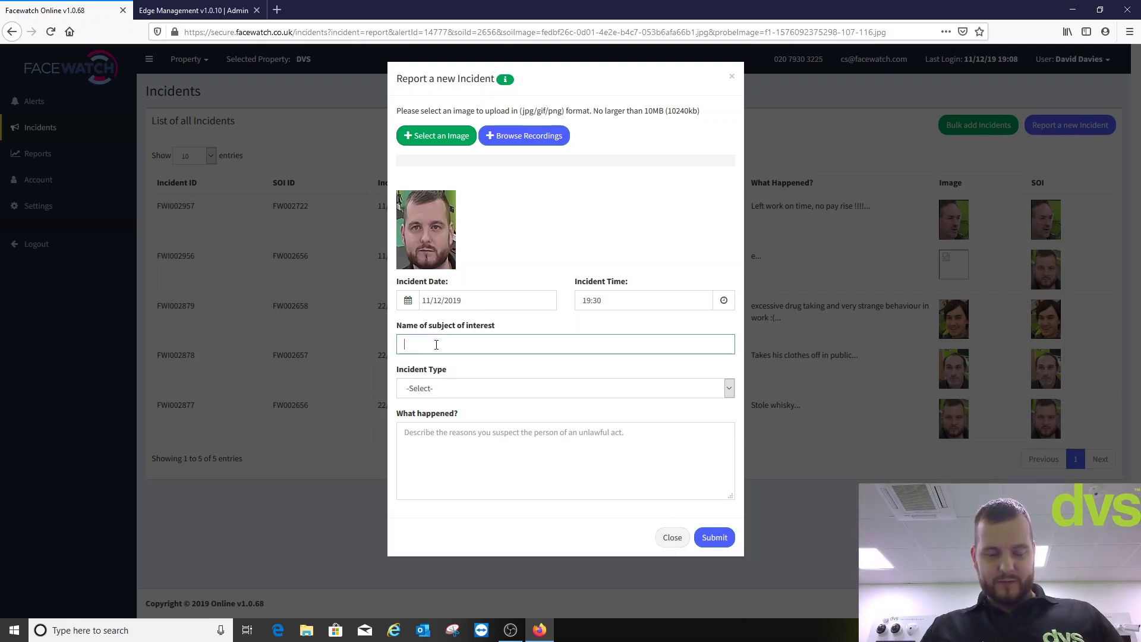
type("Dias")
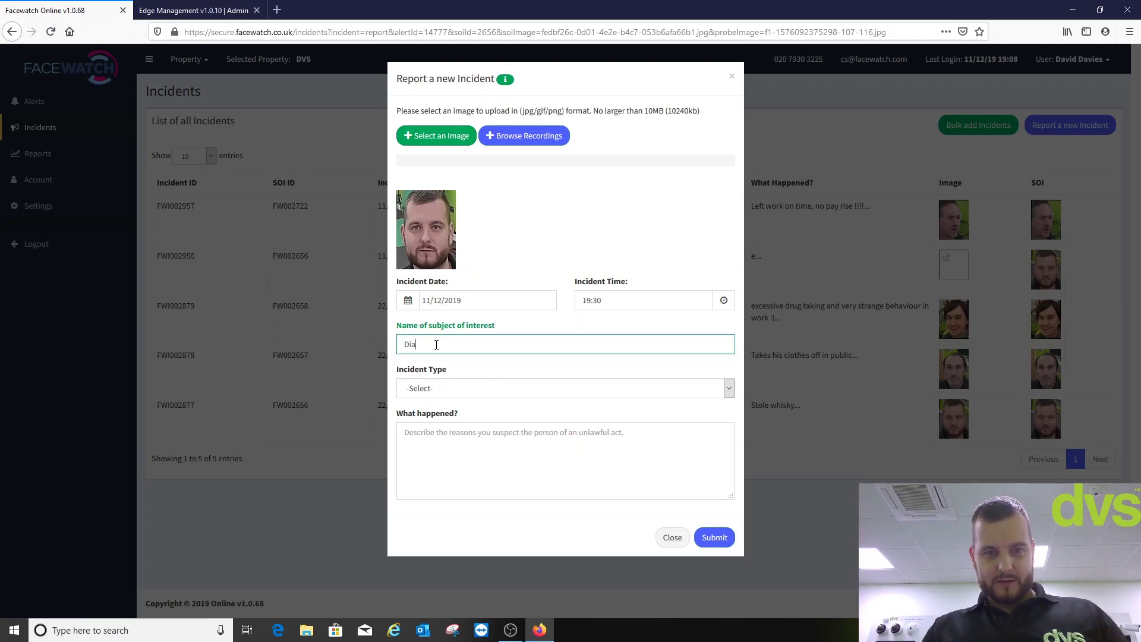
left_click(438, 389)
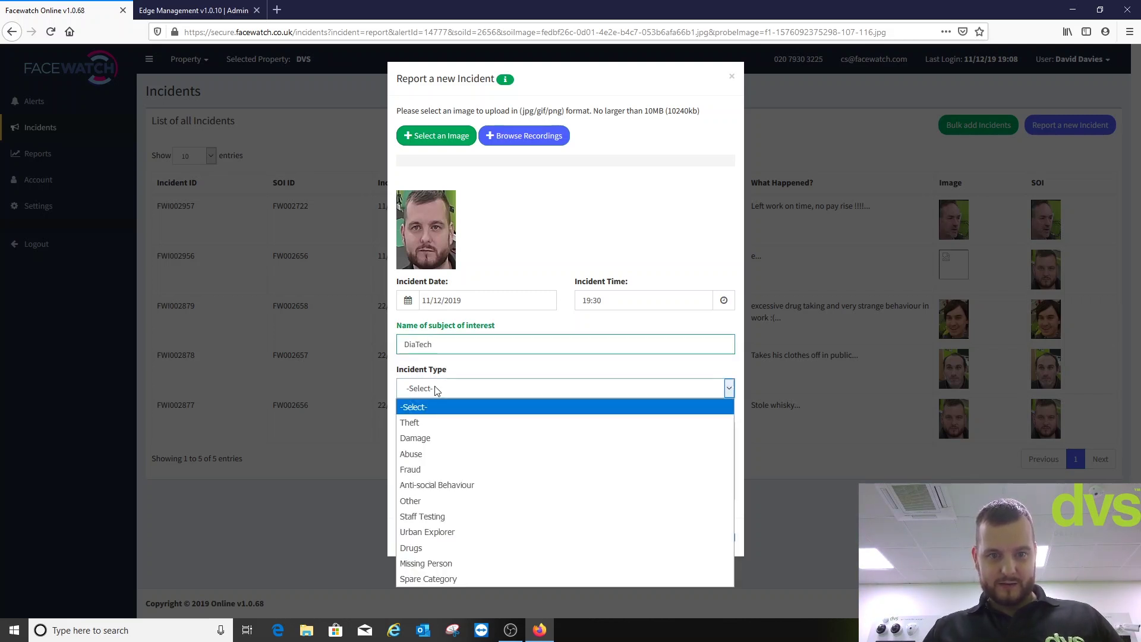
left_click(432, 439)
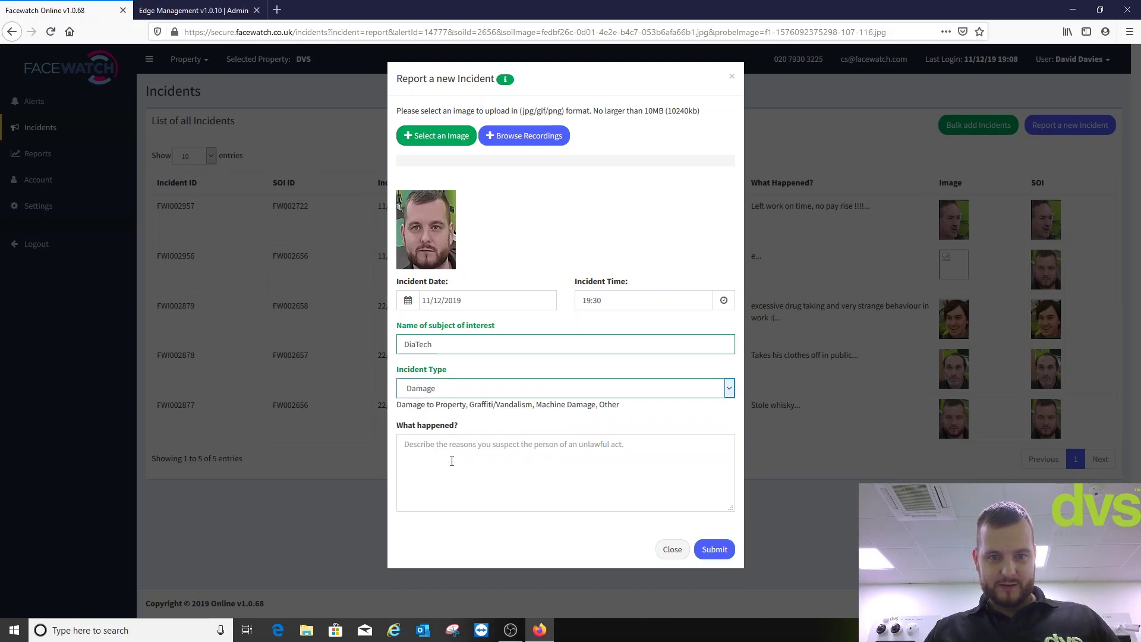
left_click(452, 461)
type("kicked off")
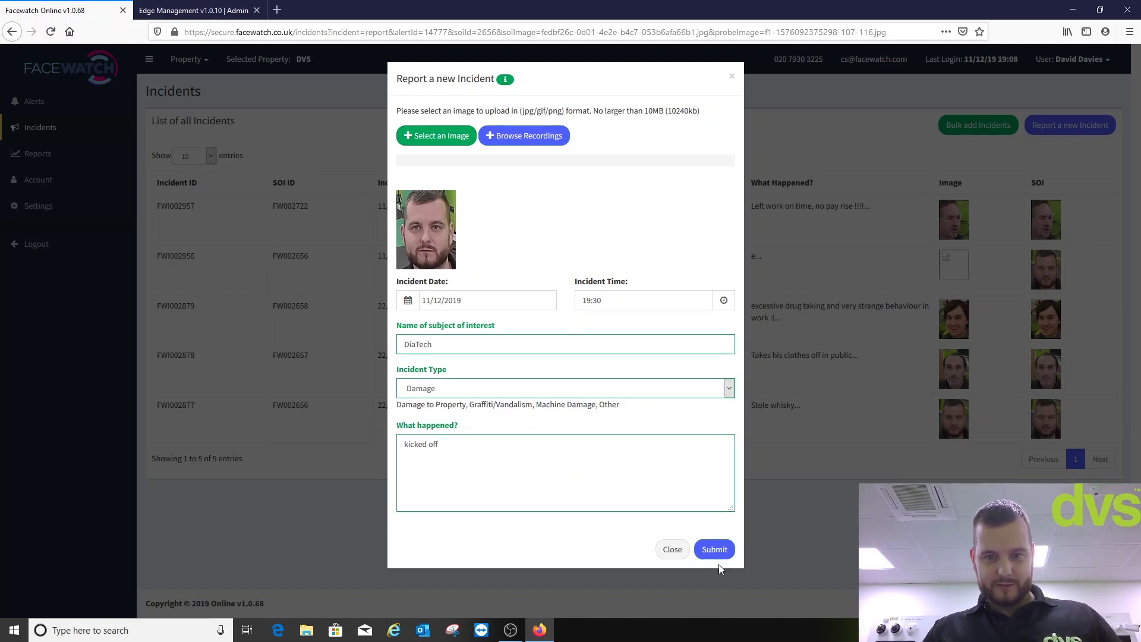
left_click(715, 550)
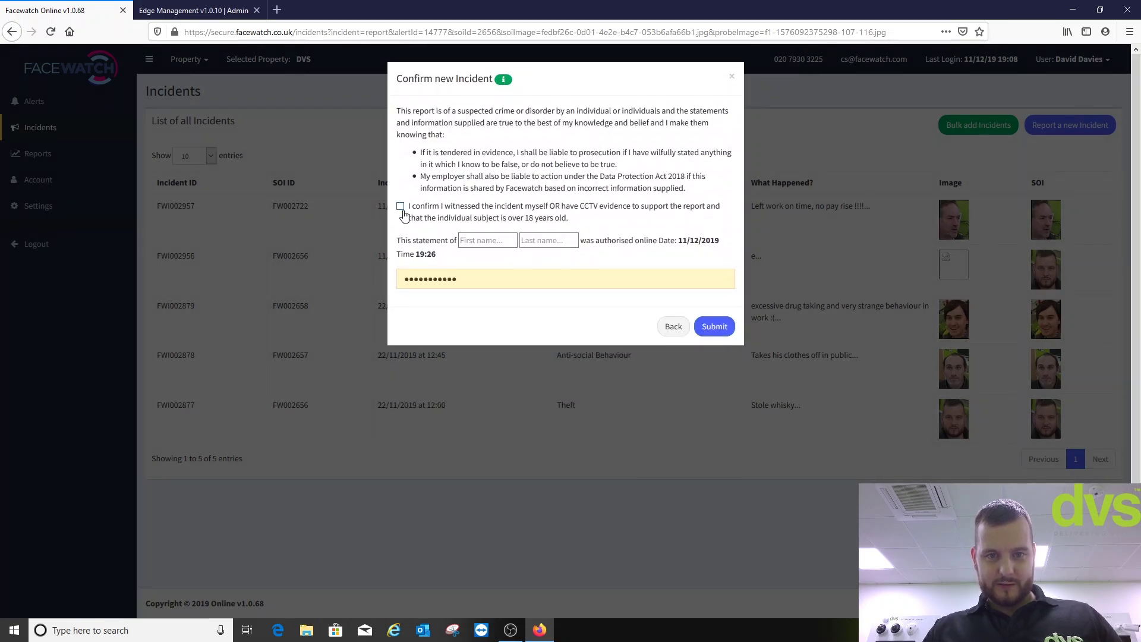
- Tick the CCTV/witness declaration and submit it to reach the 99.66% face-match check
left_click(402, 208)
left_click(473, 240)
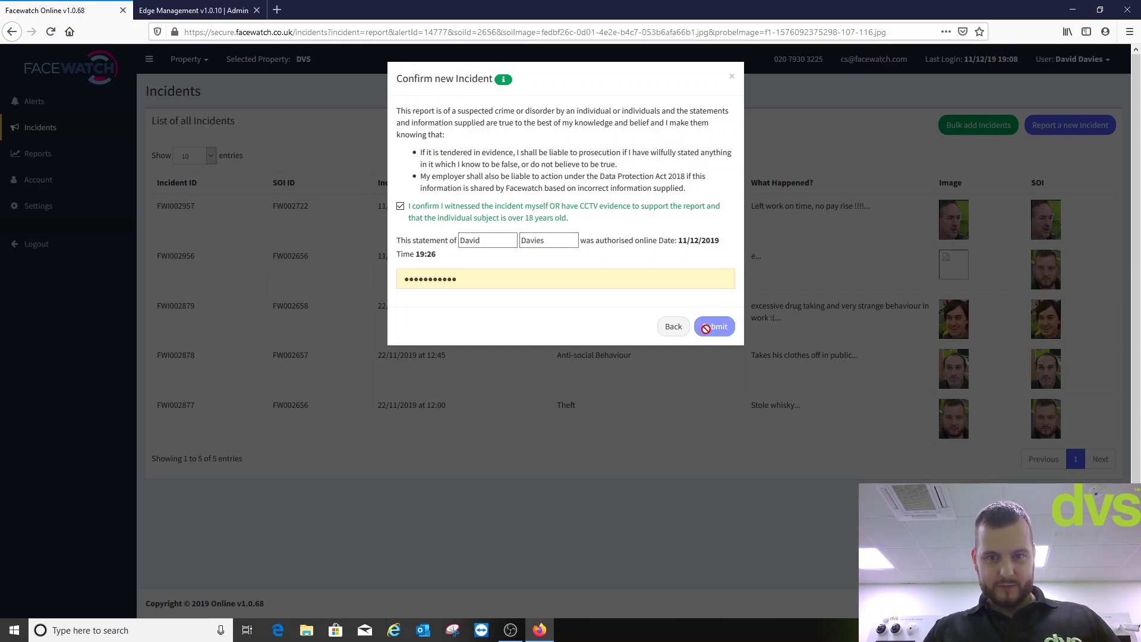
left_click(708, 329)
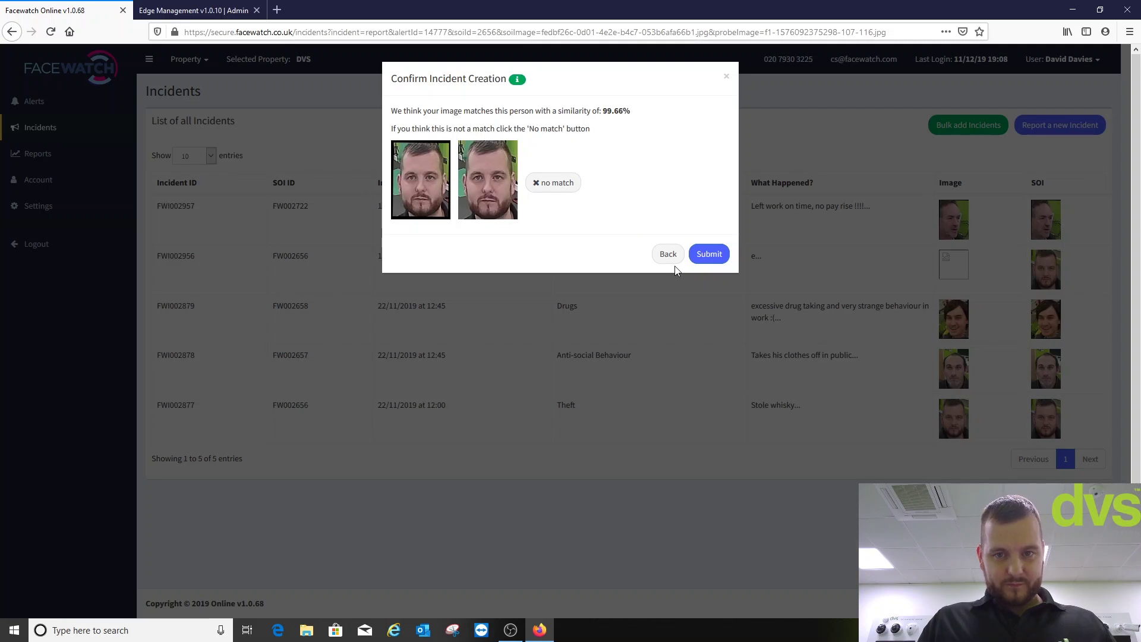
left_click(709, 255)
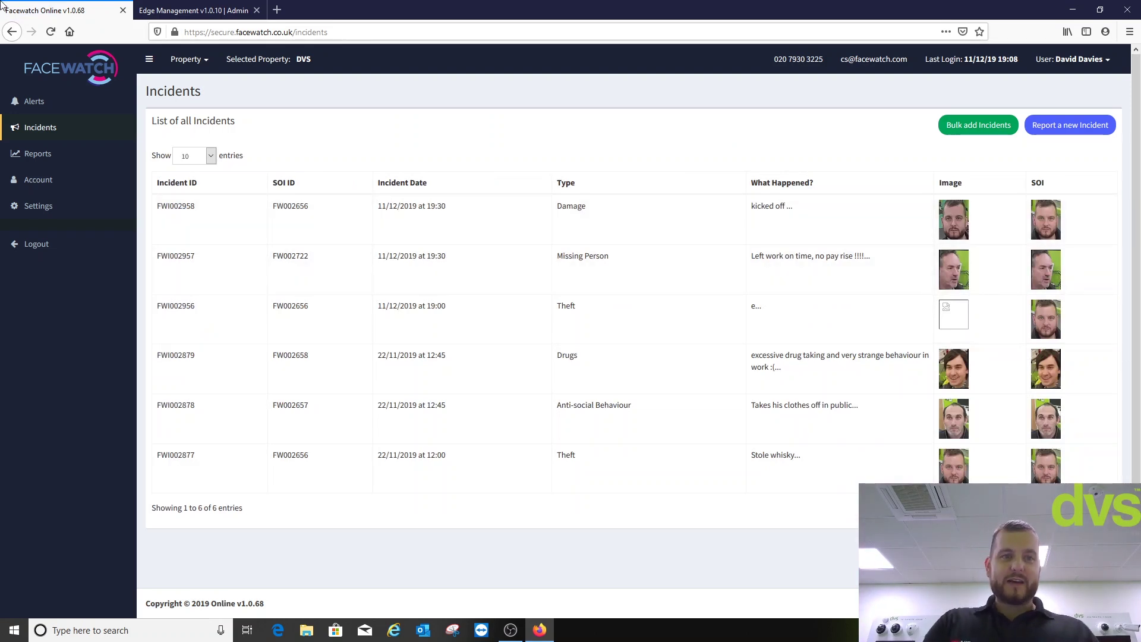
left_click(37, 104)
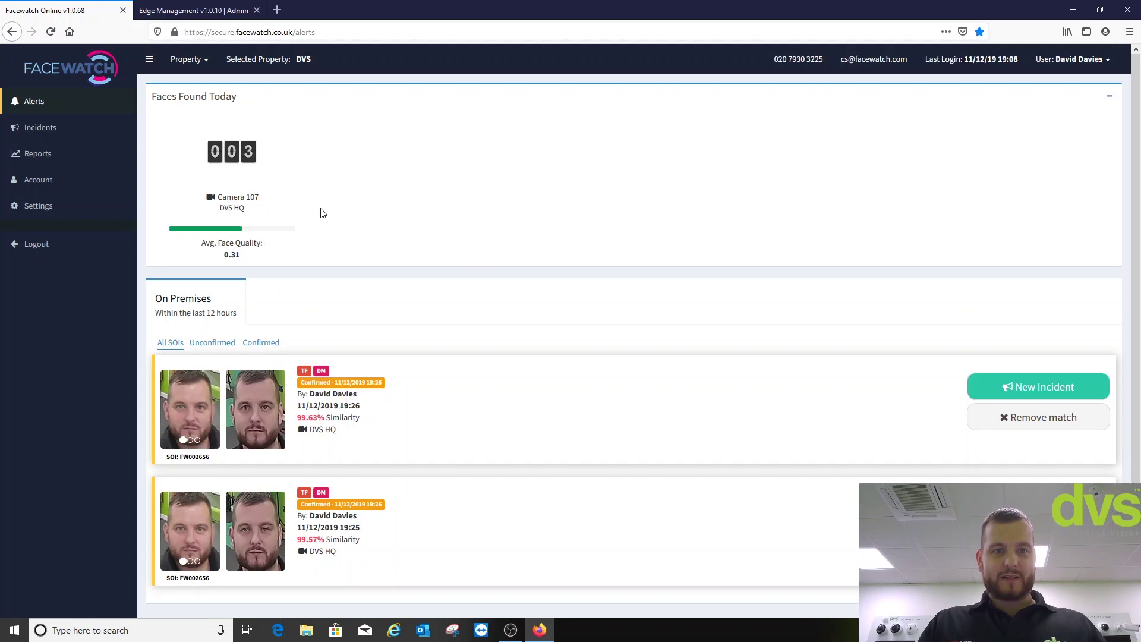
left_click(249, 156)
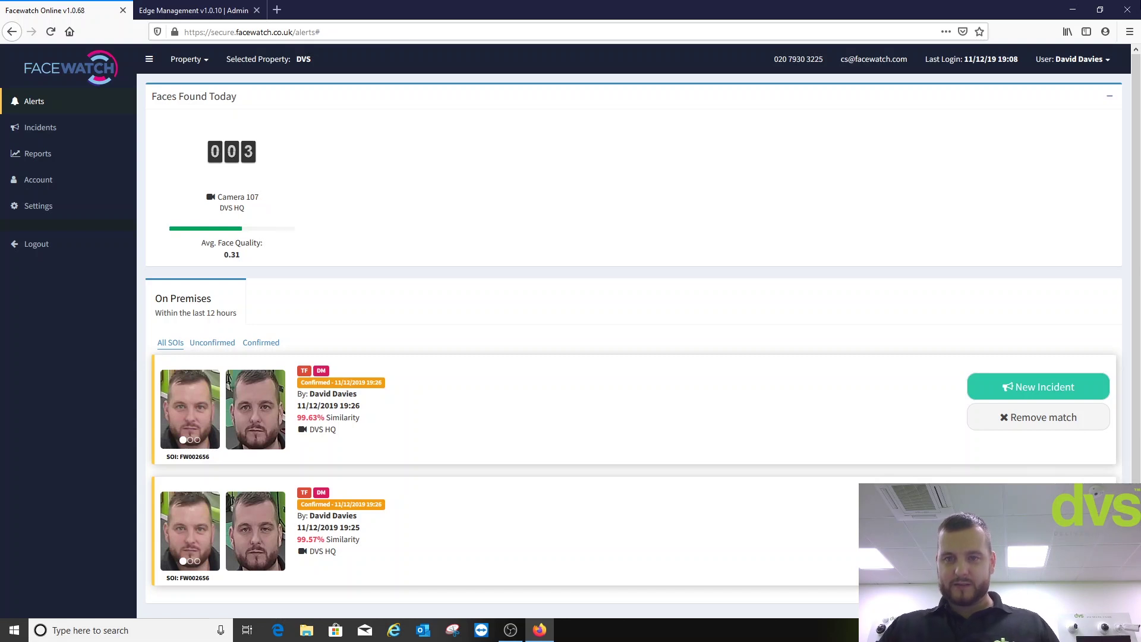
left_click(1128, 10)
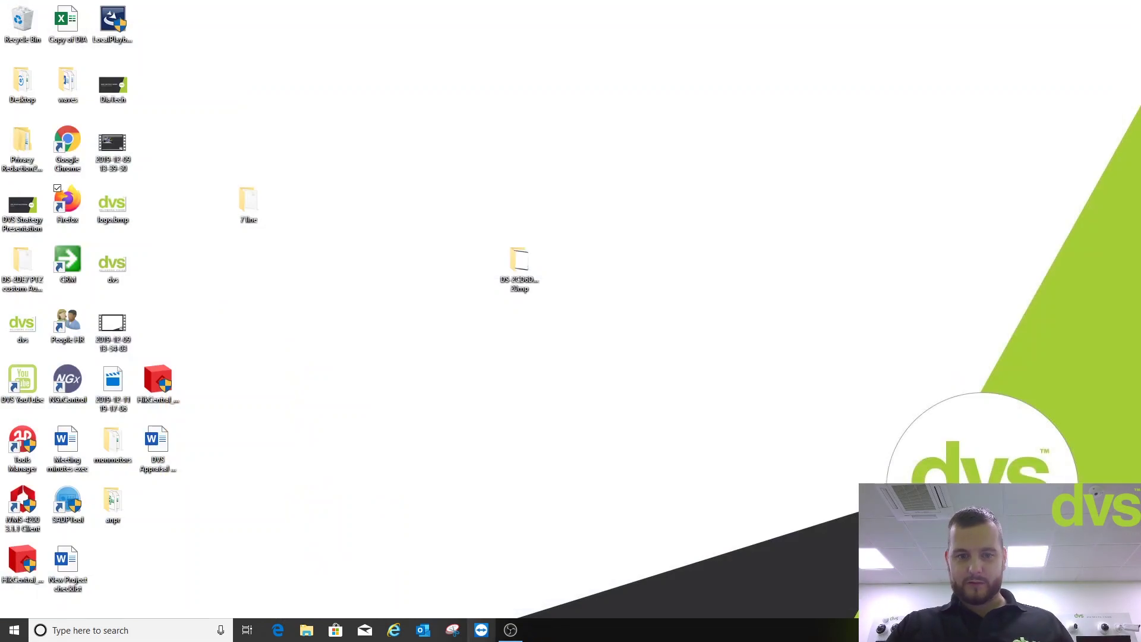